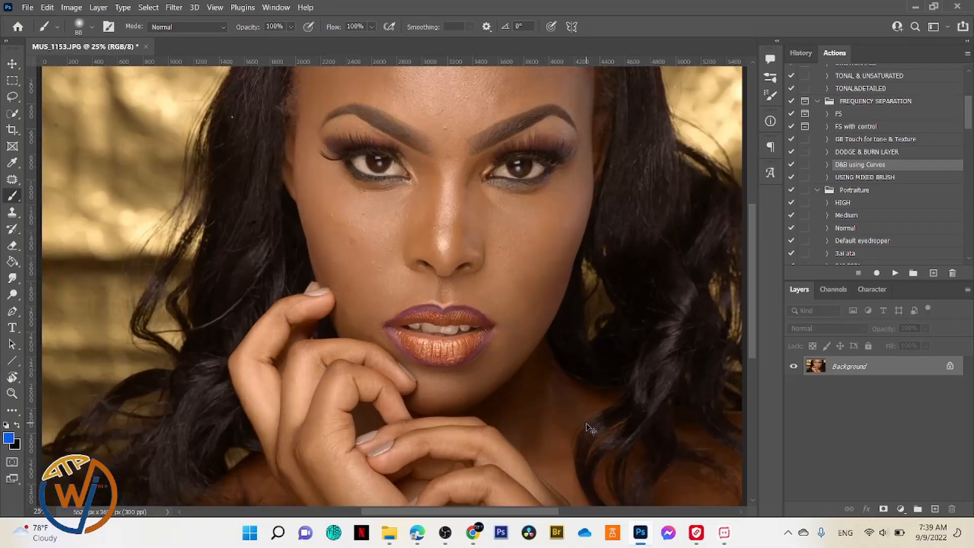
# Run the USING MIXED BRUSH action on the portrait's Background layer
pyautogui.scroll(2, 586, 424)
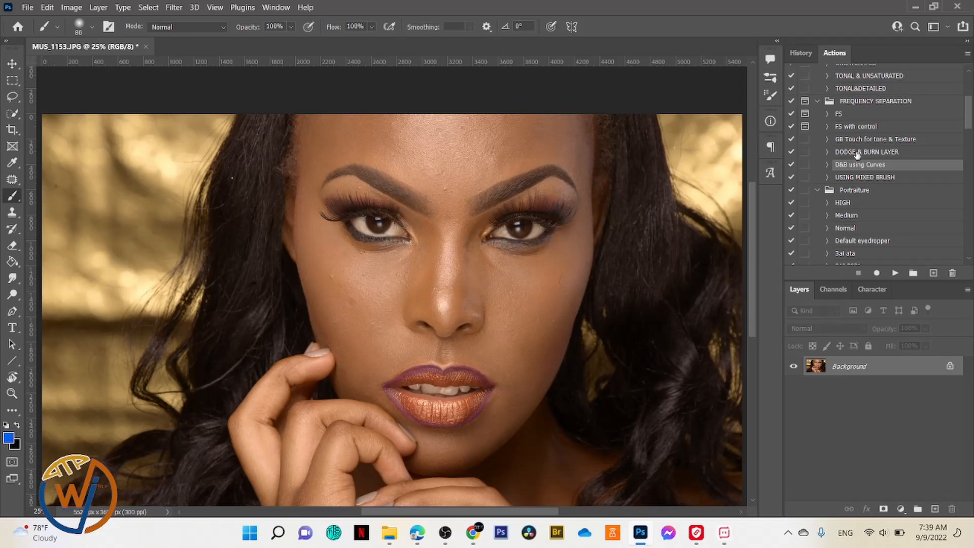
pyautogui.click(860, 178)
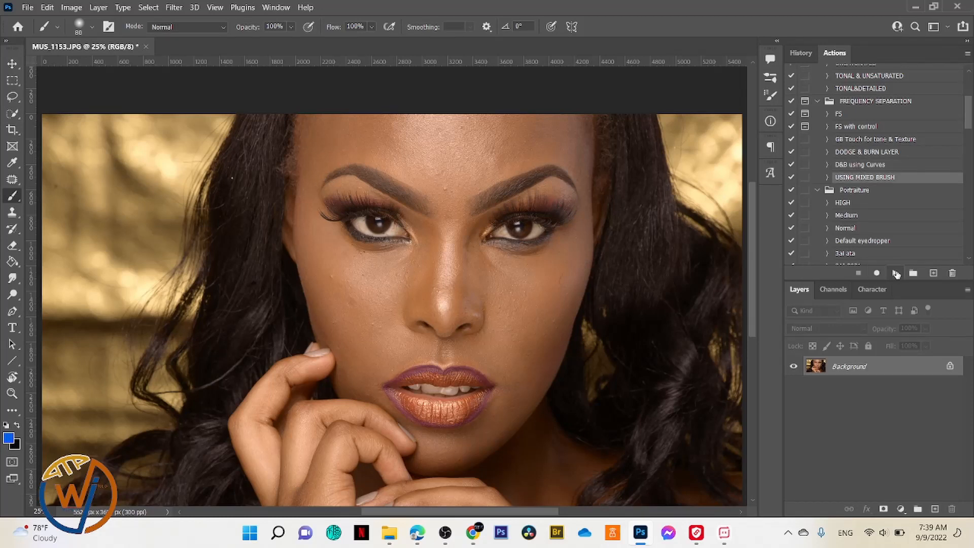
pyautogui.click(895, 273)
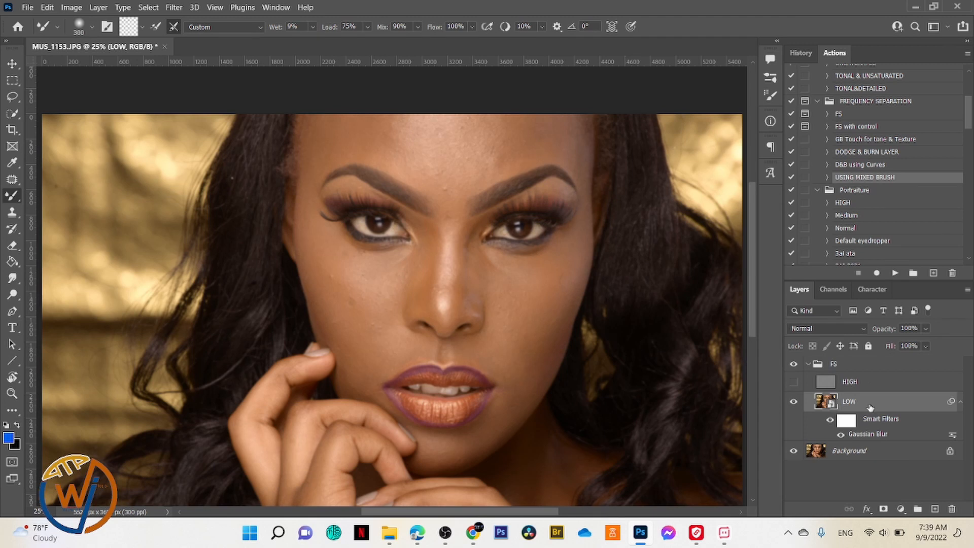
# Increase the Gaussian Blur radius on the LOW layer slightly and rasterize the layer
pyautogui.doubleClick(868, 435)
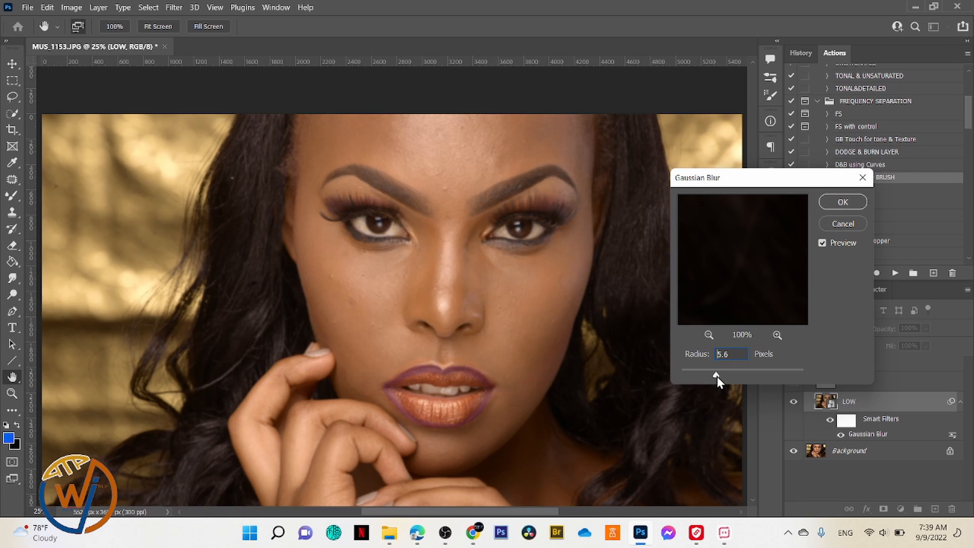
pyautogui.moveTo(717, 376); pyautogui.dragTo(725, 376)
pyautogui.click(843, 202)
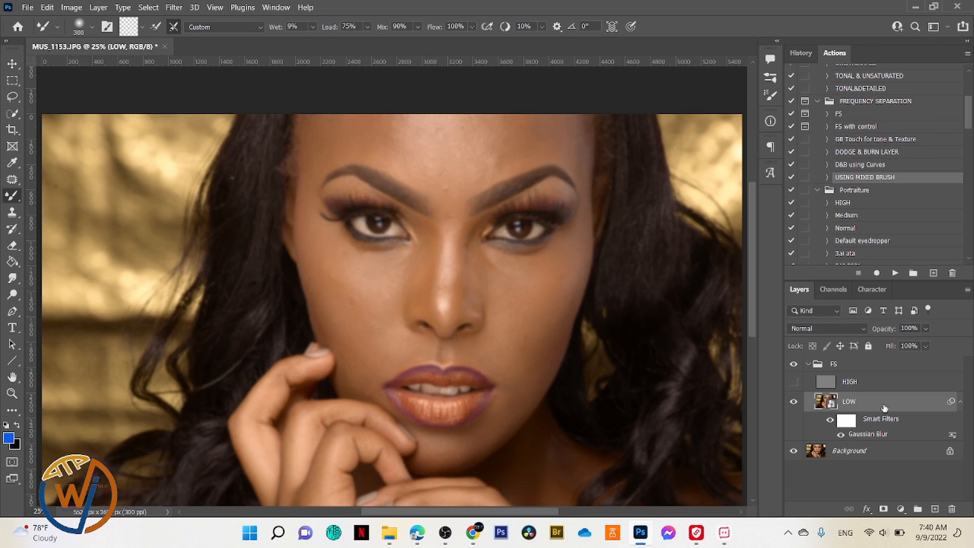
pyautogui.rightClick(885, 406)
pyautogui.click(778, 264)
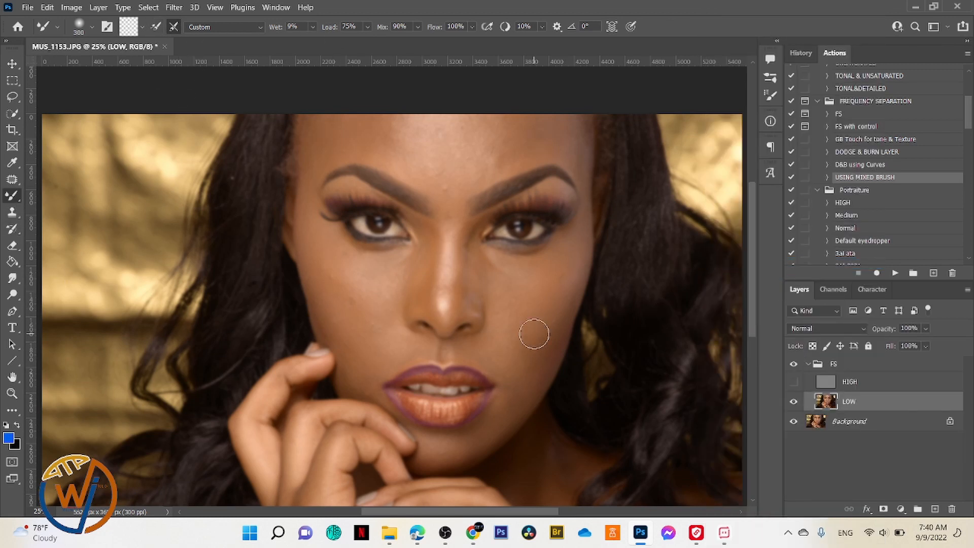
# Blend the facial skin tones on the LOW layer with the Mixer Brush, reducing the brush size from 380 to 125 for smaller areas
pyautogui.scroll(-1, 539, 339)
pyautogui.scroll(3, 534, 335)
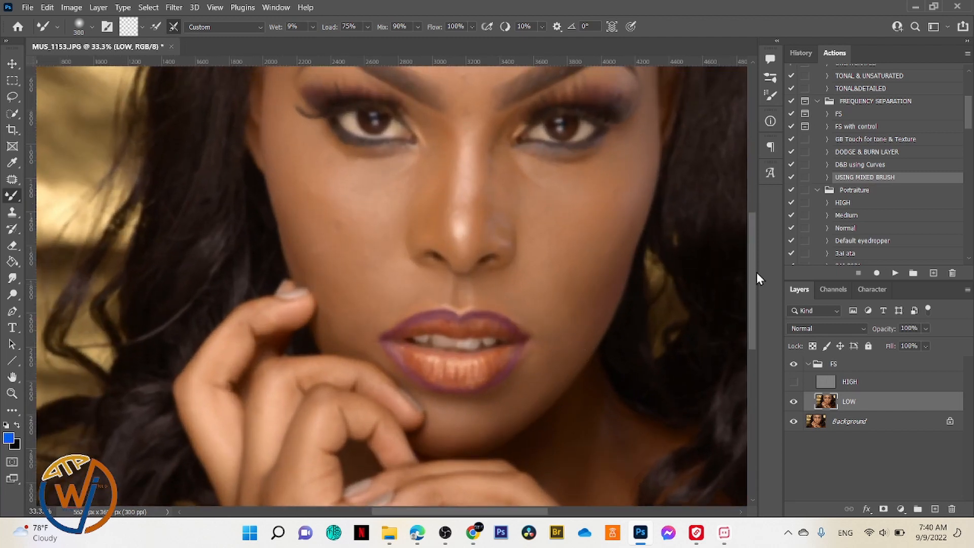
pyautogui.moveTo(755, 272); pyautogui.dragTo(759, 240)
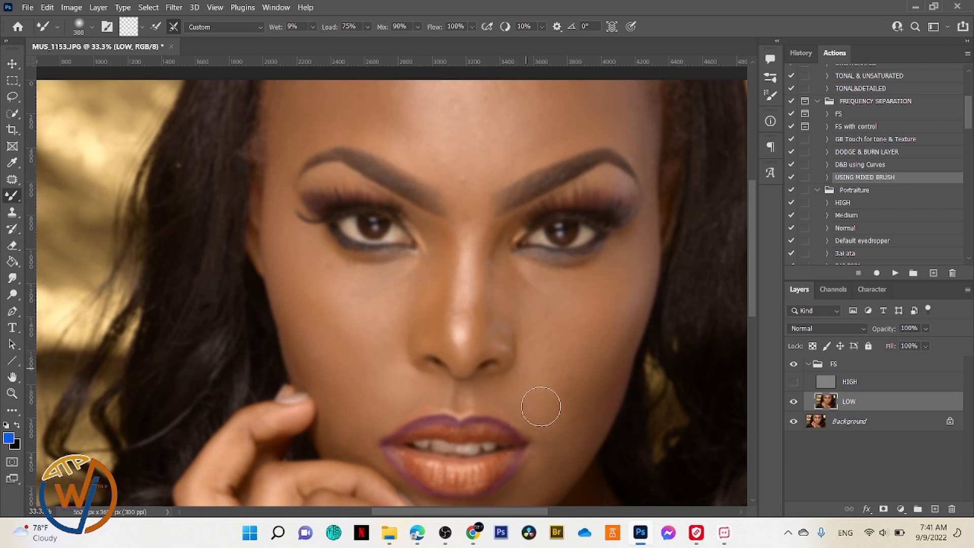
pyautogui.scroll(-3, 753, 247)
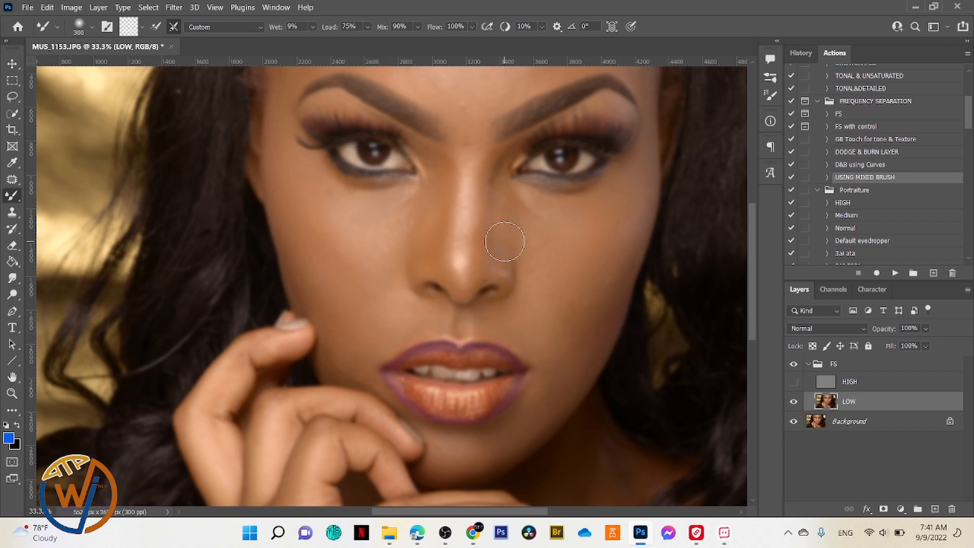
pyautogui.press('[')
pyautogui.press('[')
pyautogui.press('[')
pyautogui.press('[')
pyautogui.press('[')
# Show the HIGH texture layer and collapse the FS group
pyautogui.click(795, 384)
pyautogui.moveTo(752, 291); pyautogui.dragTo(752, 268)
pyautogui.click(810, 365)
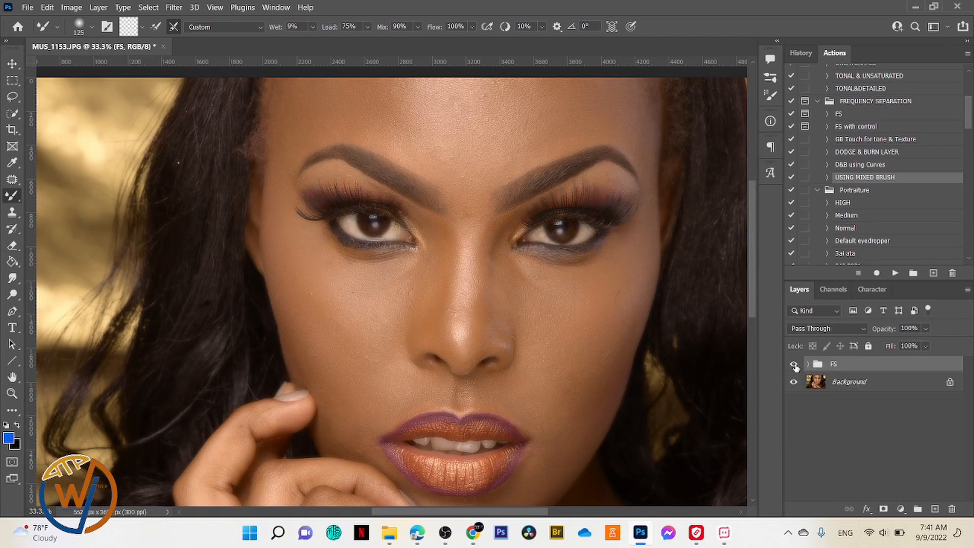
# Compare the face with and without the FS group by toggling the group's visibility
pyautogui.click(795, 364)
pyautogui.click(795, 365)
pyautogui.click(886, 167)
pyautogui.scroll(1, 970, 122)
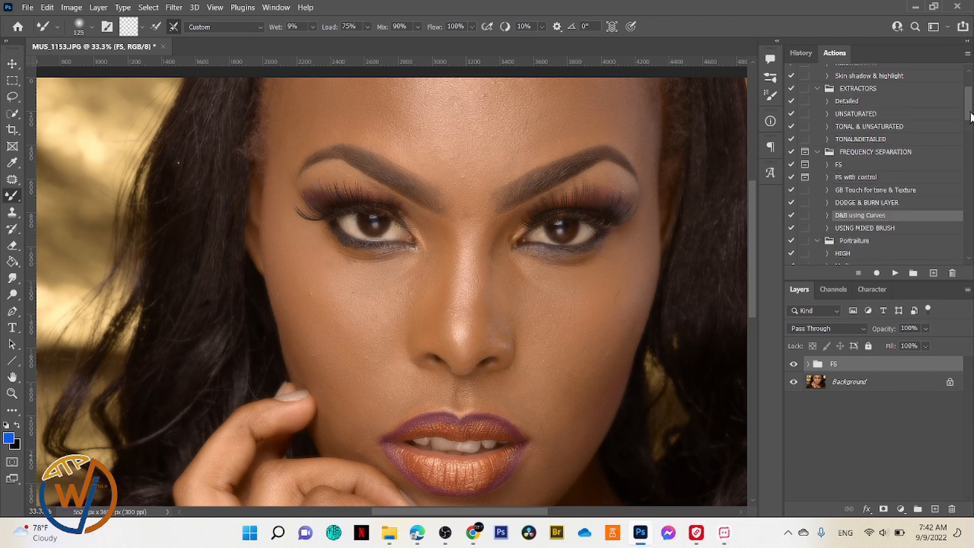
pyautogui.moveTo(754, 235); pyautogui.dragTo(754, 227)
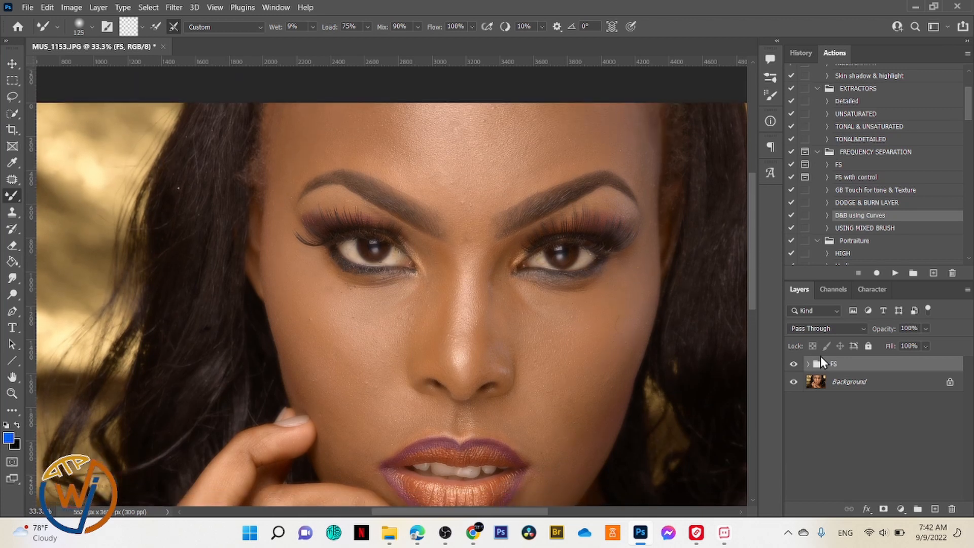
pyautogui.click(794, 365)
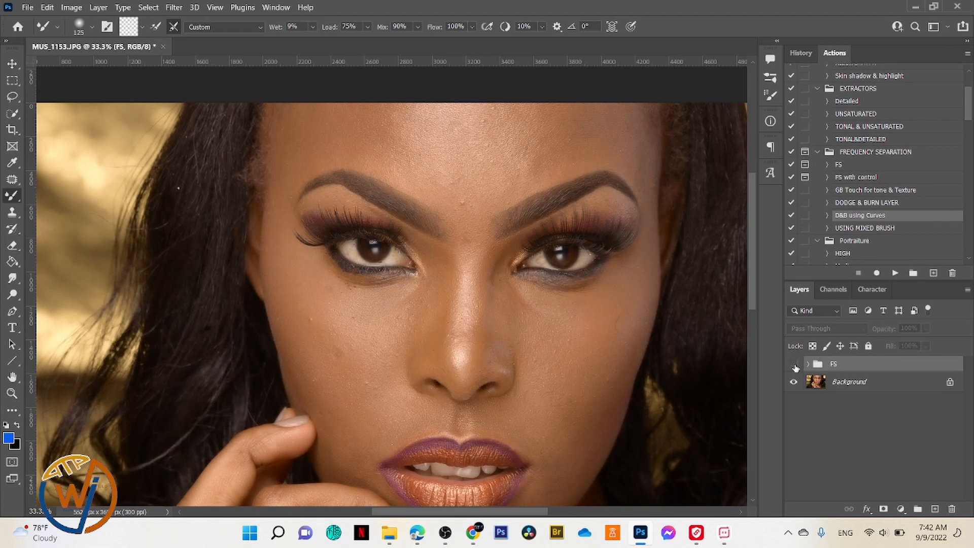
pyautogui.click(794, 365)
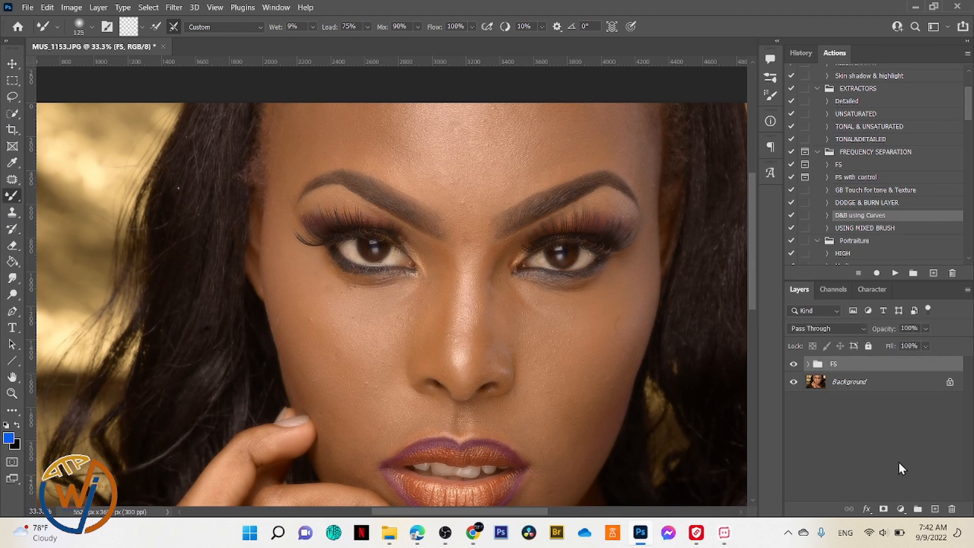
# Add a layer mask to the FS group and switch to the regular Brush tool with black as the foreground color
pyautogui.click(883, 509)
pyautogui.press('x')
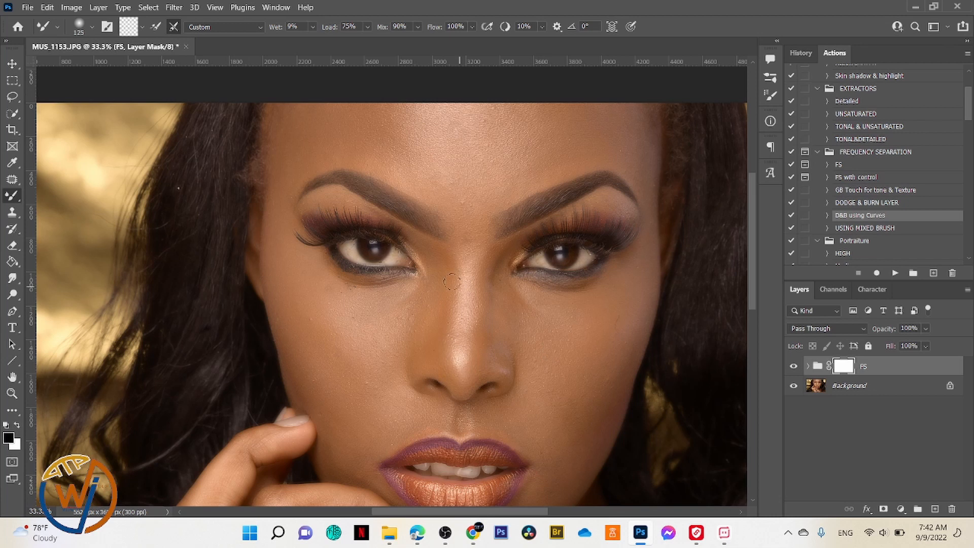
pyautogui.rightClick(19, 199)
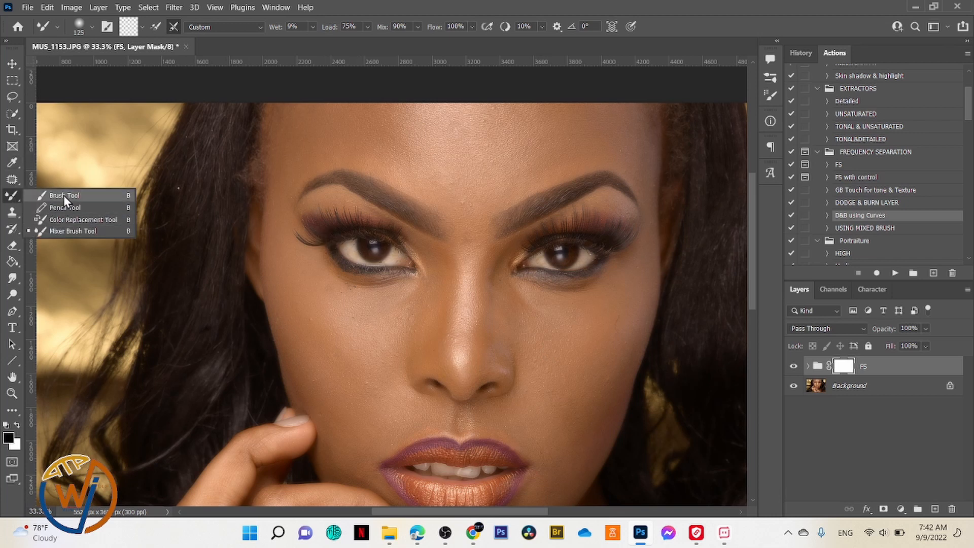
pyautogui.click(63, 196)
# Paint black on the FS group's mask over both eyes and the lips with a 150-pixel brush to restore their original detail
pyautogui.press(']')
pyautogui.press(']')
pyautogui.press(']')
pyautogui.press(']')
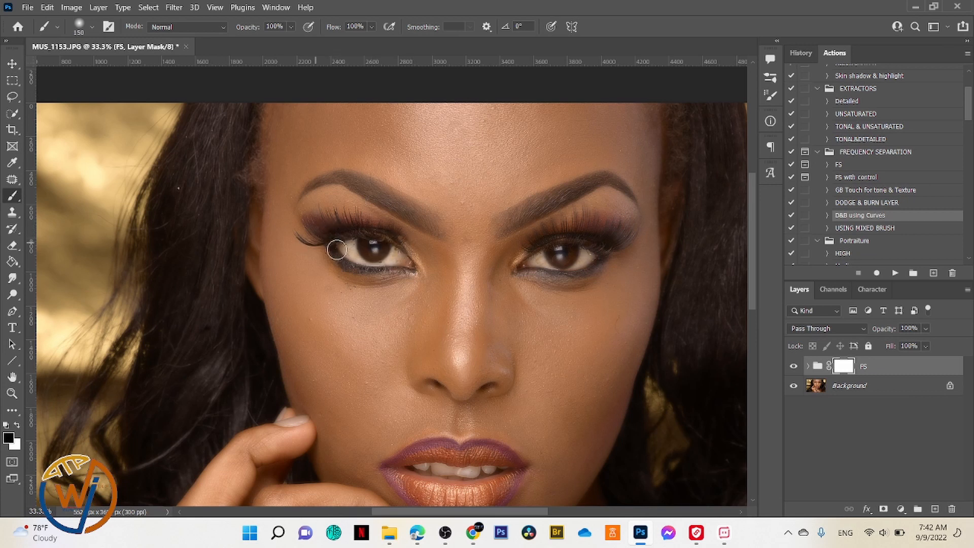
pyautogui.moveTo(549, 249)
pyautogui.mouseDown()
pyautogui.moveTo(586, 221)
pyautogui.moveTo(578, 219)
pyautogui.moveTo(626, 233)
pyautogui.moveTo(557, 248)
pyautogui.moveTo(523, 268)
pyautogui.moveTo(567, 270)
pyautogui.moveTo(603, 254)
pyautogui.moveTo(531, 268)
pyautogui.moveTo(575, 246)
pyautogui.mouseUp()
pyautogui.scroll(-2, 752, 247)
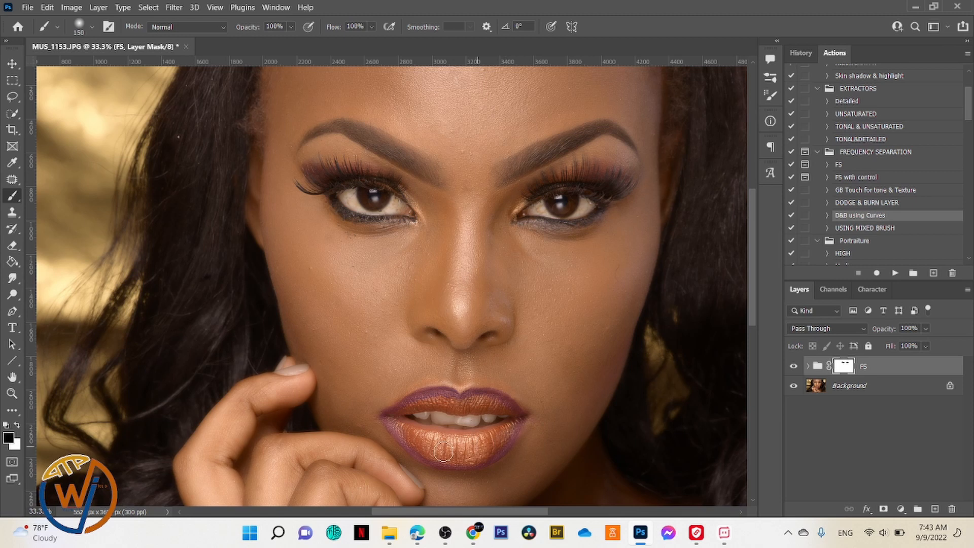
pyautogui.scroll(-2, 259, 387)
pyautogui.scroll(-2, 259, 387)
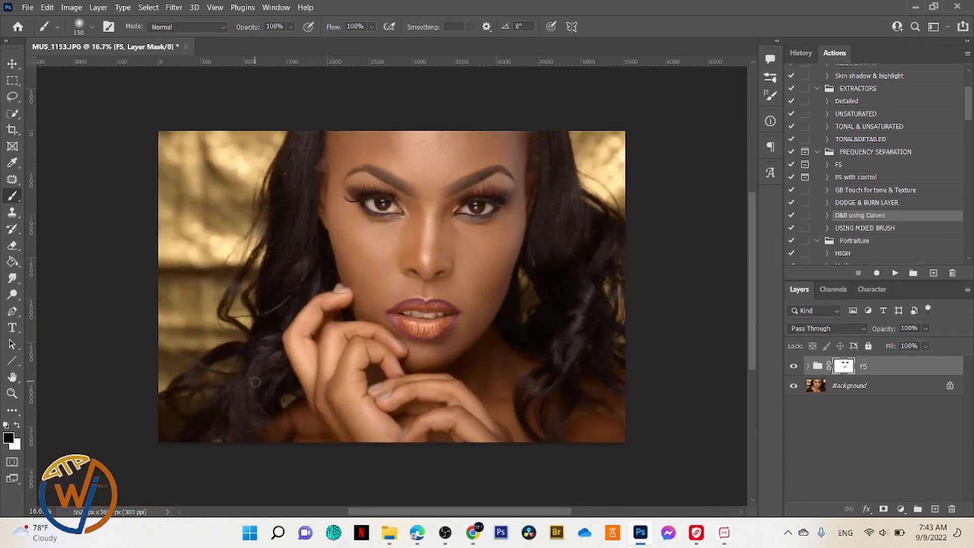
# Mask the hair on both sides of the face out of the FS group with a 600-pixel black brush, and merge all visible layers
pyautogui.click(795, 370)
pyautogui.click(794, 368)
pyautogui.press(']')
pyautogui.press(']')
pyautogui.press(']')
pyautogui.moveTo(301, 273)
pyautogui.mouseDown()
pyautogui.moveTo(192, 401)
pyautogui.moveTo(338, 420)
pyautogui.mouseUp()
pyautogui.moveTo(559, 142); pyautogui.dragTo(613, 276)
pyautogui.hotkey('ctrl', 'shift', 'e')
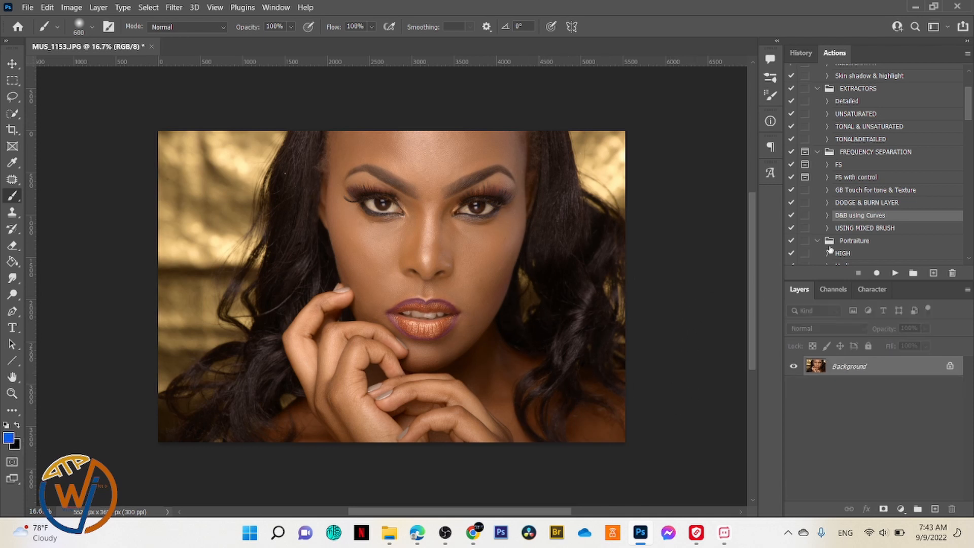
# Run the USING MIXED BRUSH action again on the merged portrait
pyautogui.moveTo(750, 255); pyautogui.dragTo(750, 237)
pyautogui.click(866, 229)
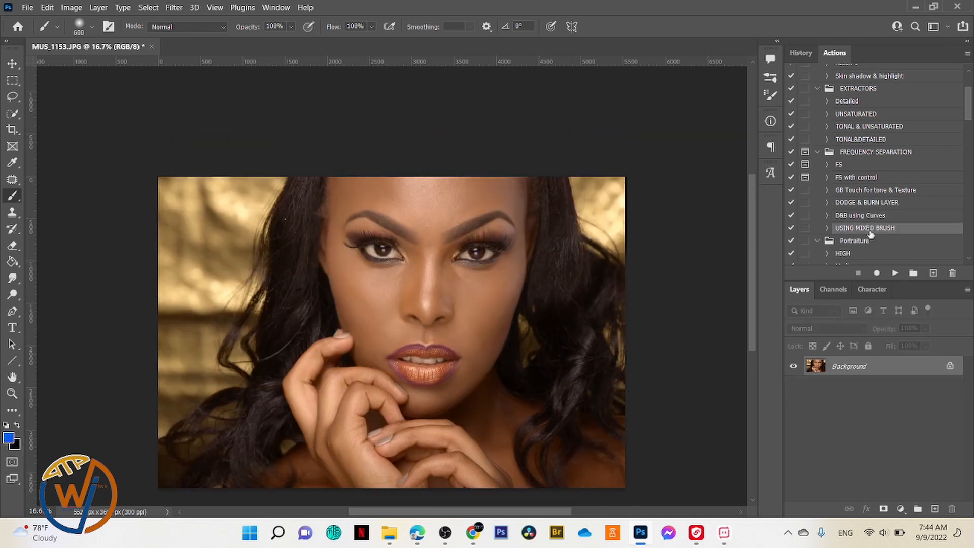
pyautogui.click(895, 274)
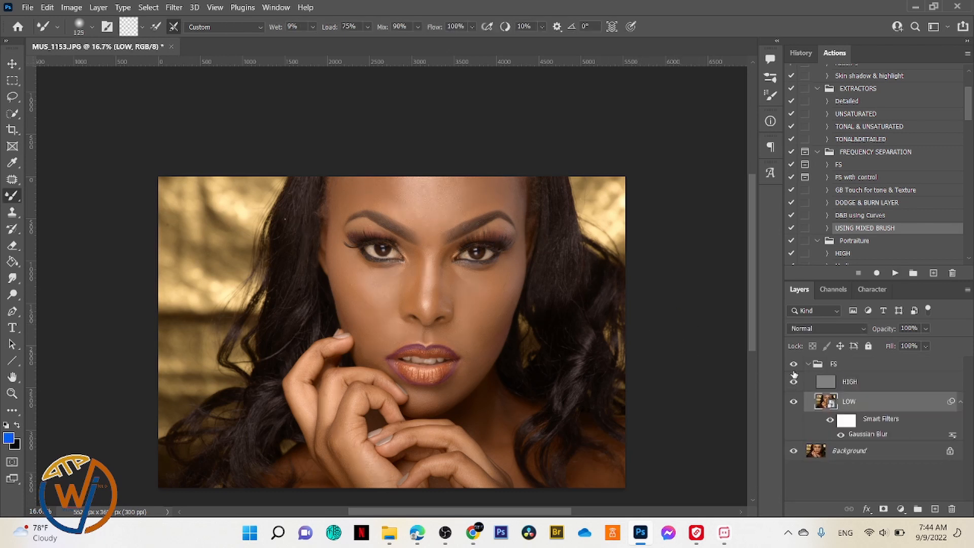
# Clone clean skin texture over the blemishes between the eyebrows on the HIGH layer with the Clone Stamp tool
pyautogui.click(858, 385)
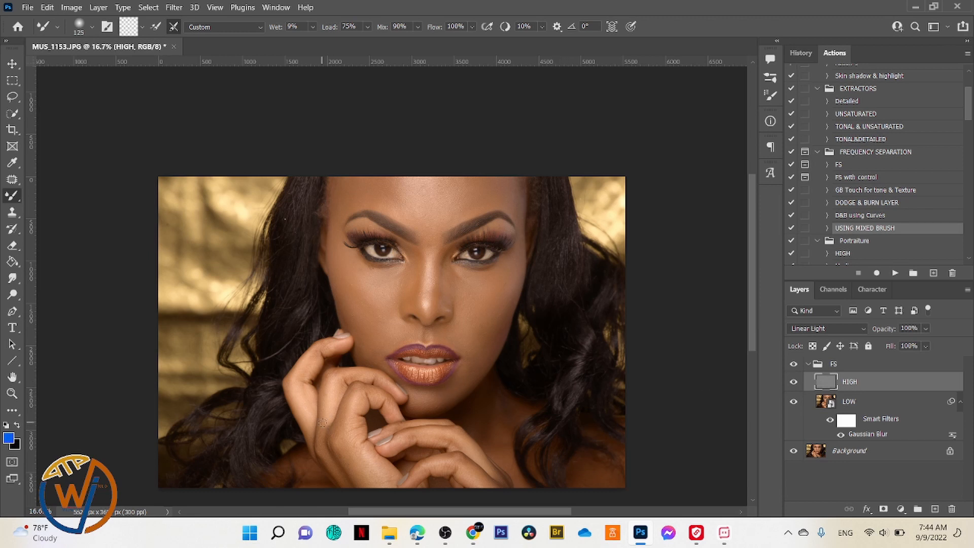
pyautogui.scroll(1, 323, 423)
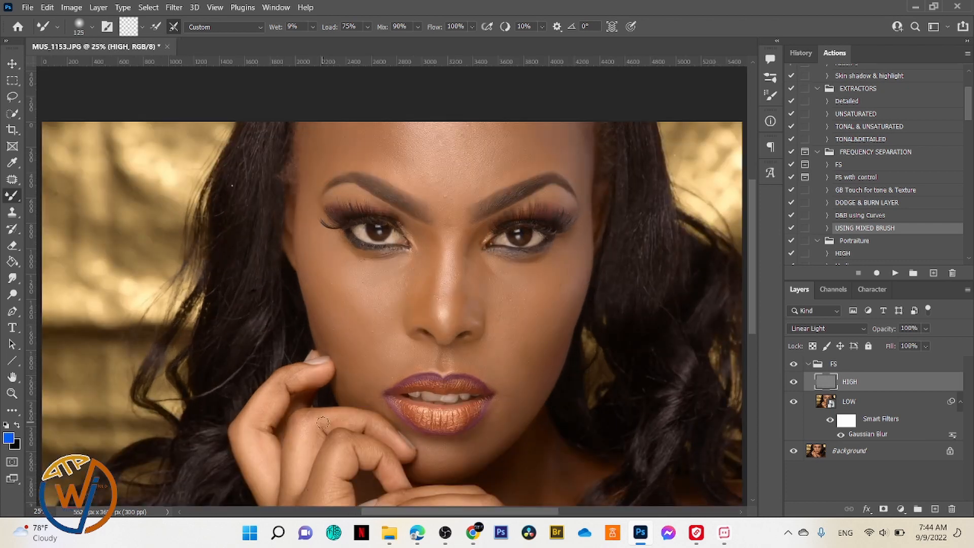
pyautogui.scroll(1, 323, 424)
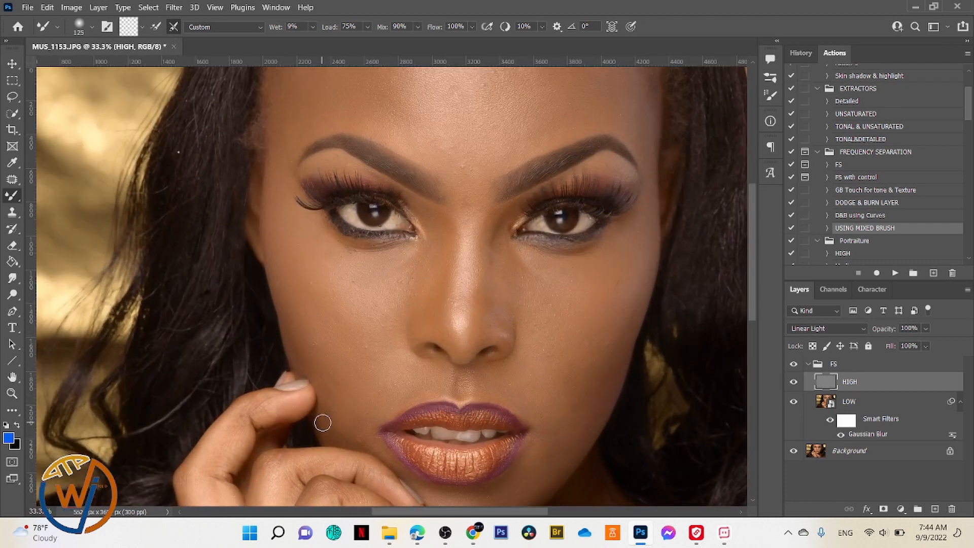
pyautogui.click(11, 211)
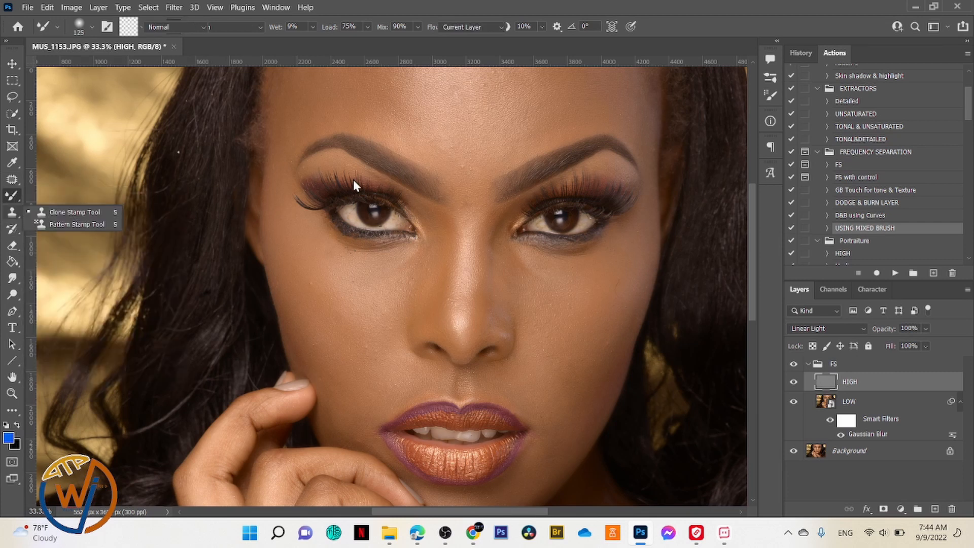
pyautogui.scroll(1, 385, 177)
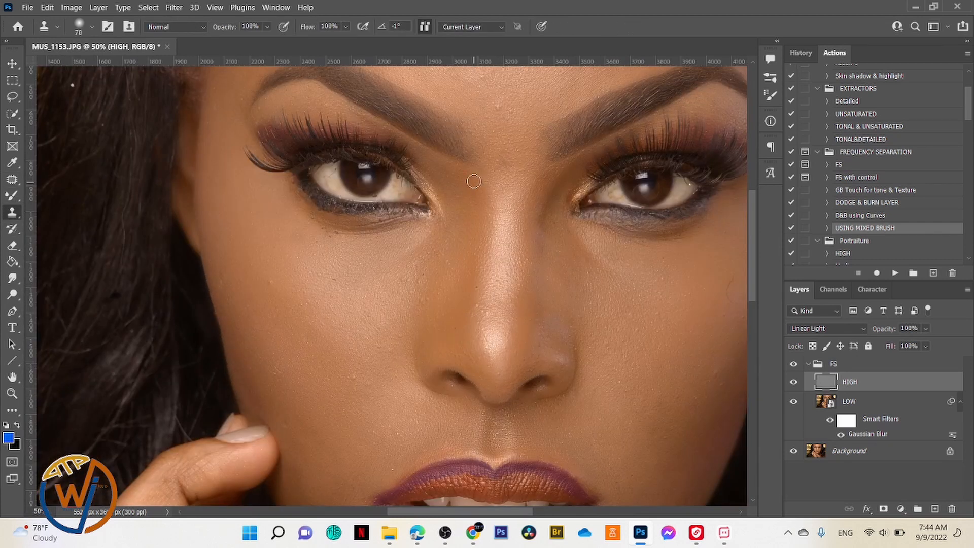
pyautogui.scroll(1, 495, 171)
pyautogui.keyDown('alt'); pyautogui.click(521, 144); pyautogui.keyUp('alt')
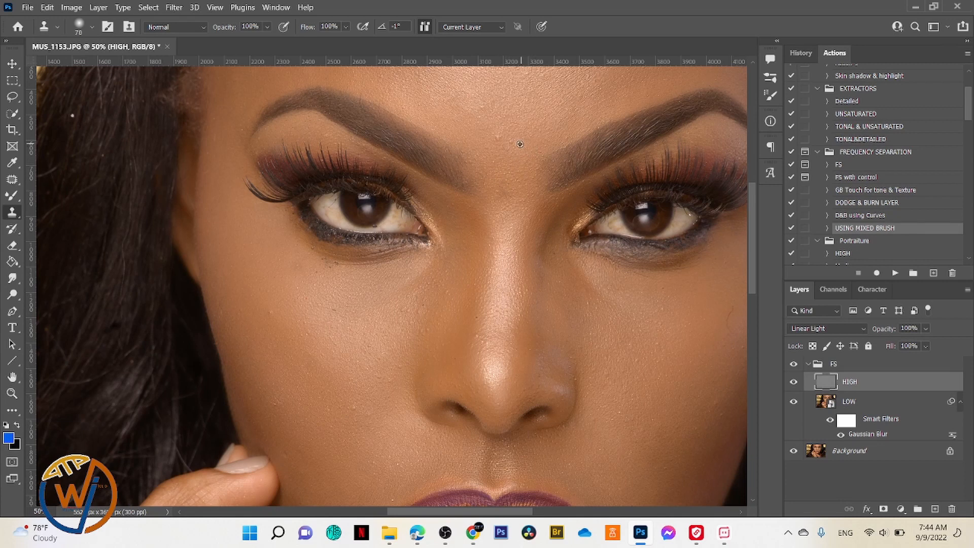
pyautogui.moveTo(510, 143); pyautogui.dragTo(517, 150)
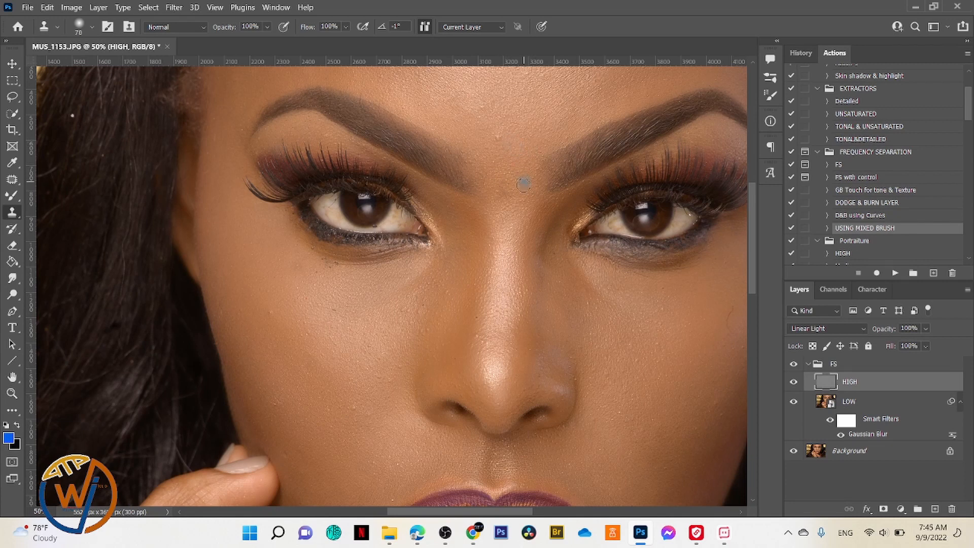
# Reset the colors to default black and white, and clone out the texture blemishes on the cheeks and nose on the HIGH layer
pyautogui.click(5, 426)
pyautogui.scroll(-3, 507, 203)
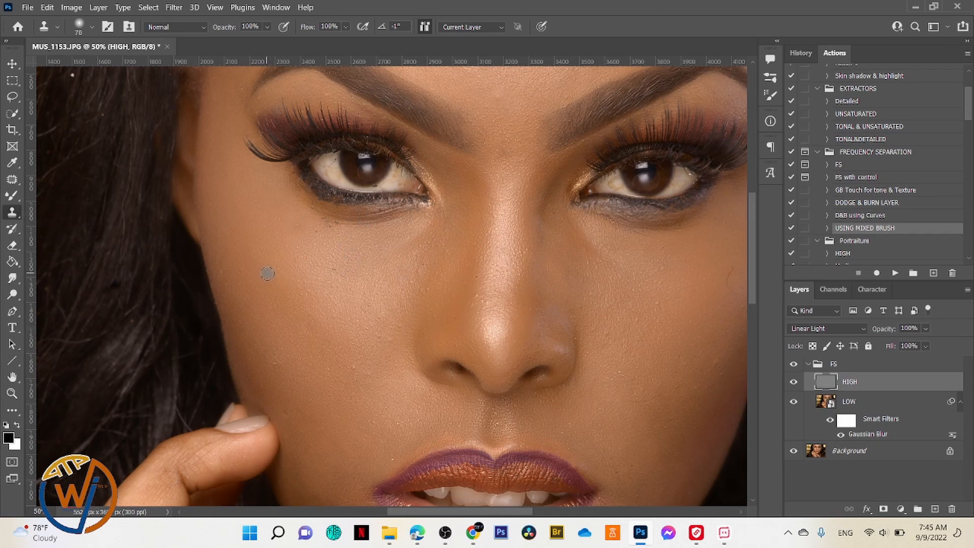
pyautogui.click(346, 305)
pyautogui.keyDown('alt'); pyautogui.click(495, 287); pyautogui.keyUp('alt')
pyautogui.click(490, 306)
pyautogui.click(423, 272)
pyautogui.click(356, 366)
pyautogui.scroll(2, 518, 321)
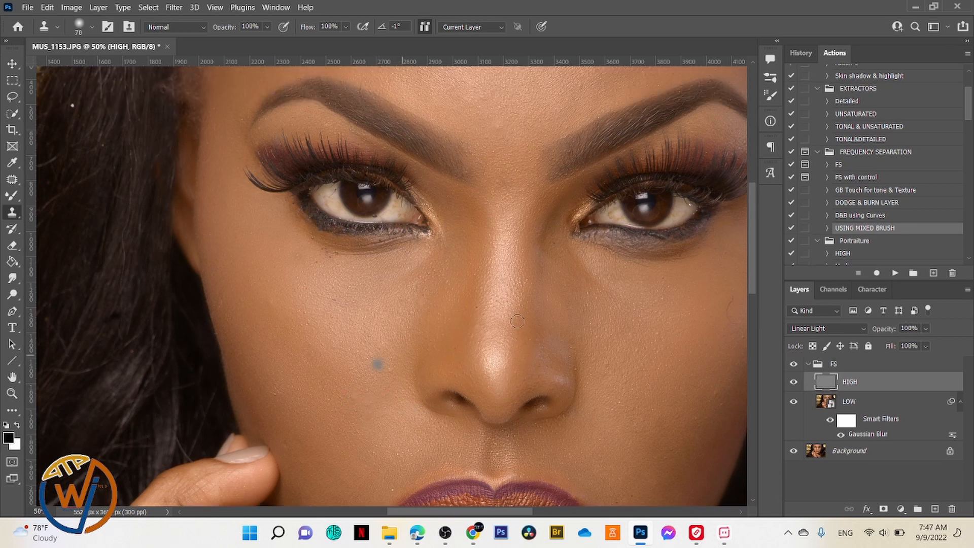
# Clone clean cheek texture over the dark specks beneath the image's left eye on the HIGH layer
pyautogui.scroll(4, 517, 321)
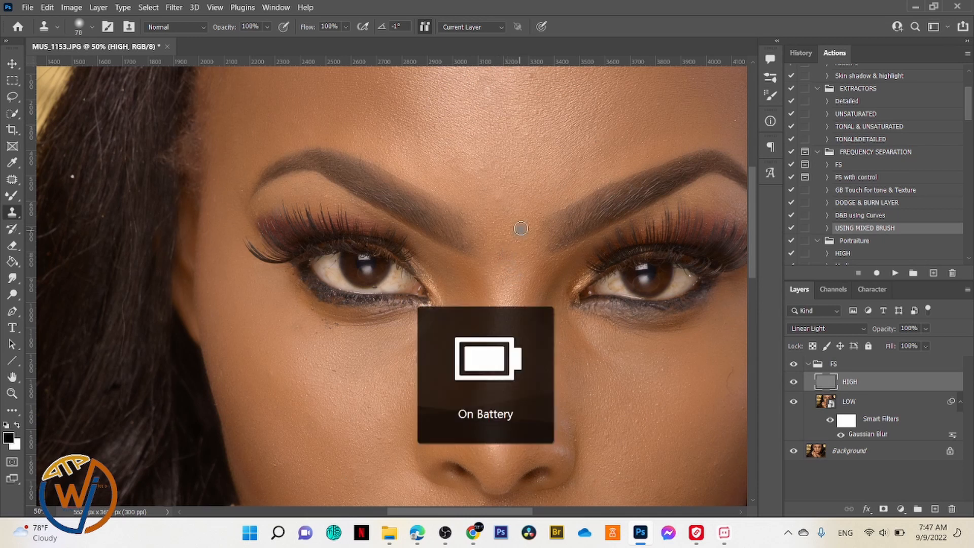
pyautogui.scroll(3, 523, 229)
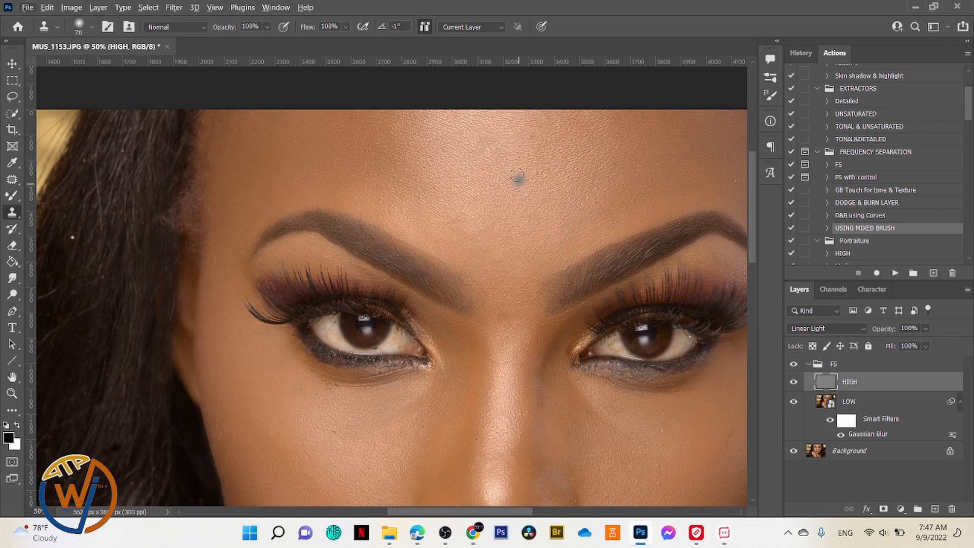
pyautogui.scroll(-1, 492, 232)
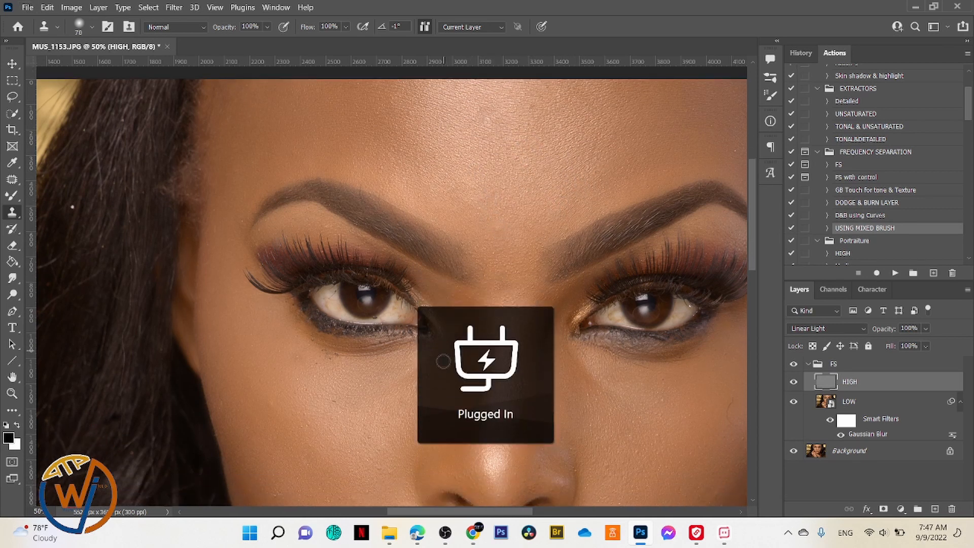
pyautogui.scroll(-1, 357, 387)
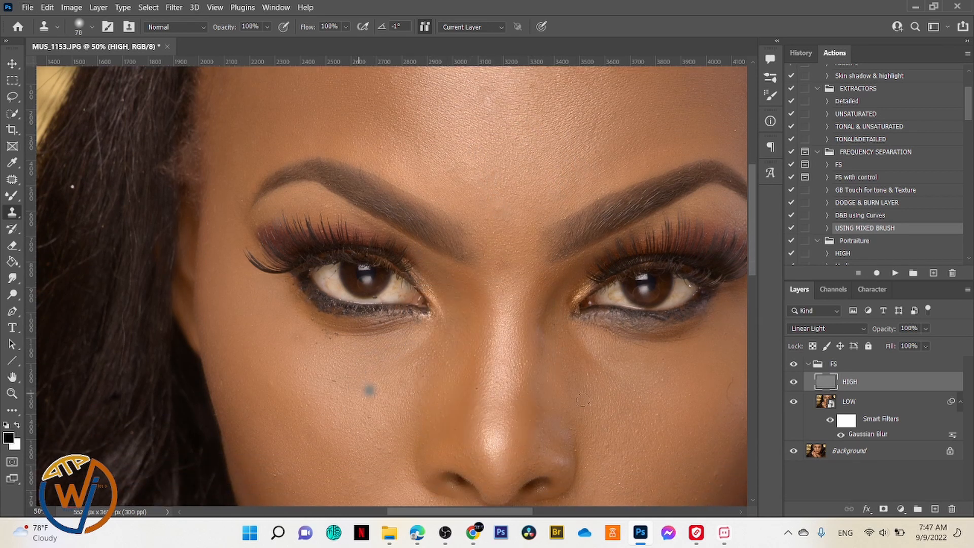
pyautogui.scroll(-1, 665, 426)
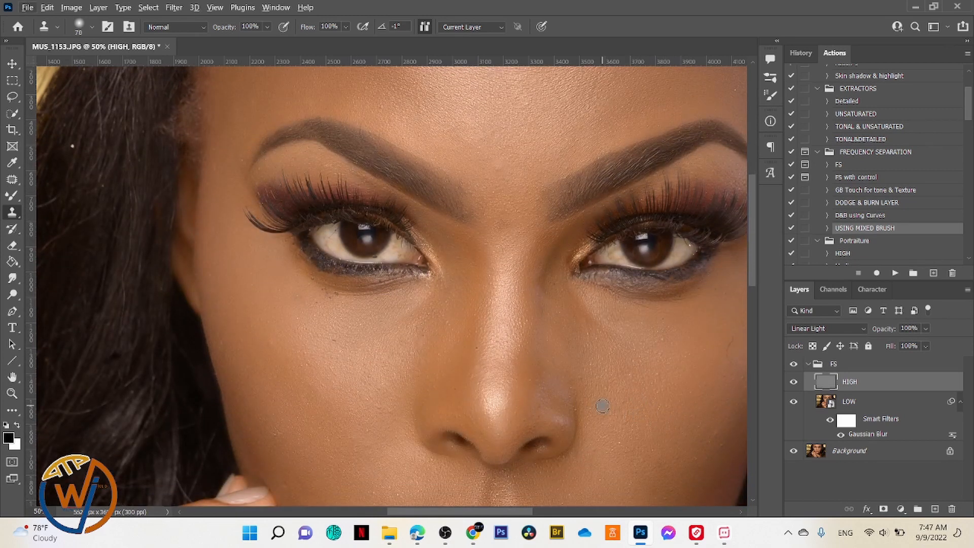
pyautogui.scroll(-2, 642, 404)
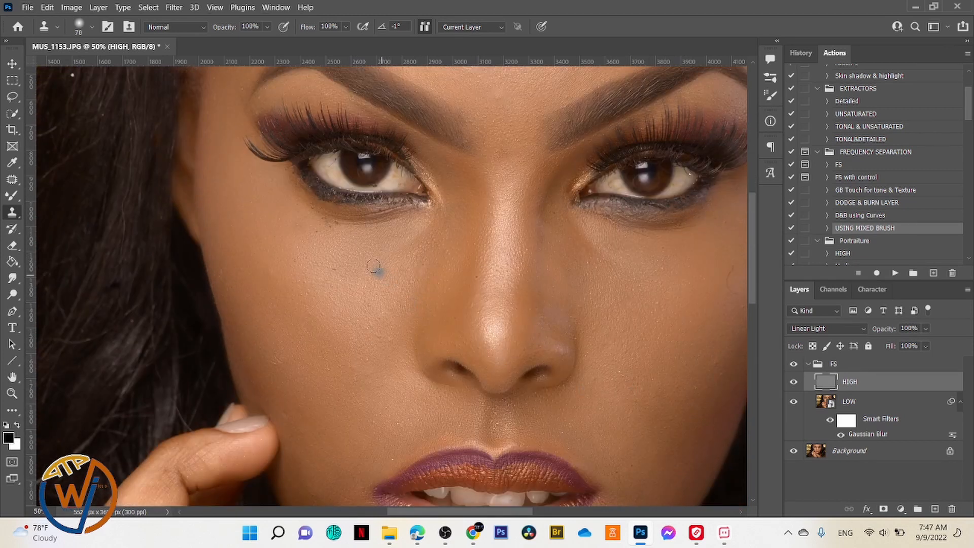
pyautogui.keyDown('alt'); pyautogui.click(357, 265); pyautogui.keyUp('alt')
pyautogui.click(316, 235)
pyautogui.keyDown('alt'); pyautogui.click(358, 228); pyautogui.keyUp('alt')
pyautogui.click(343, 224)
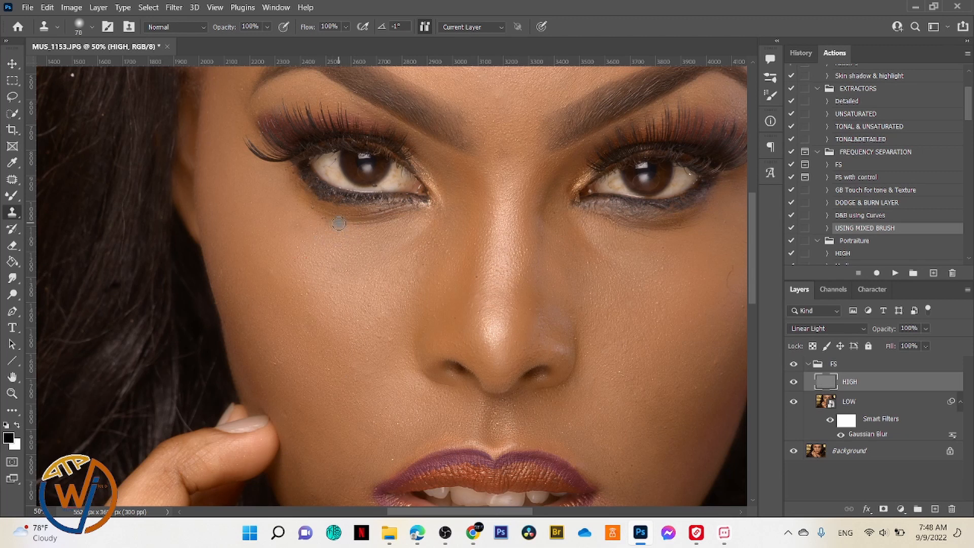
# Try to remove the specks under the eye with the Spot Healing Brush, and revert to the last Clone Stamp state
pyautogui.rightClick(12, 178)
pyautogui.click(66, 177)
pyautogui.press('[')
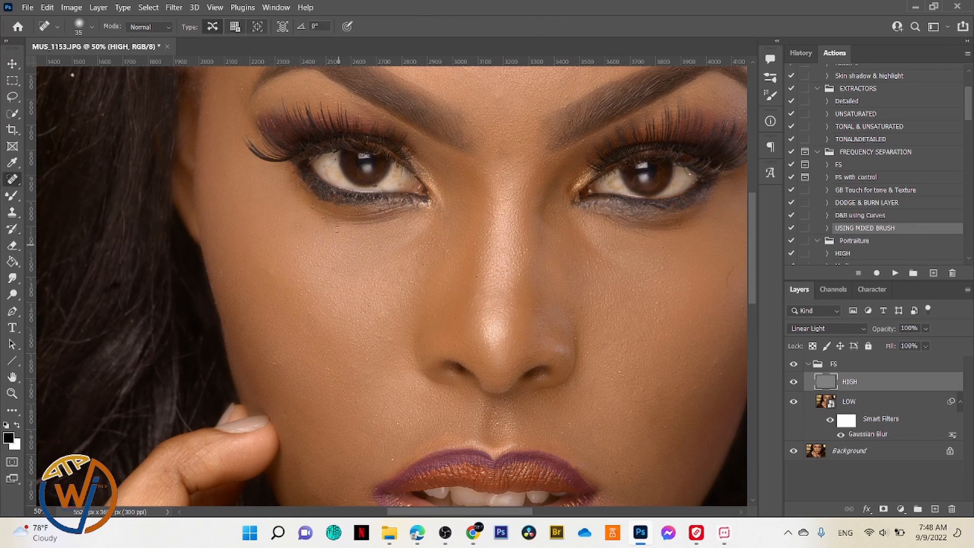
pyautogui.click(324, 221)
pyautogui.click(324, 219)
pyautogui.click(337, 223)
pyautogui.click(329, 224)
pyautogui.click(800, 52)
pyautogui.click(842, 198)
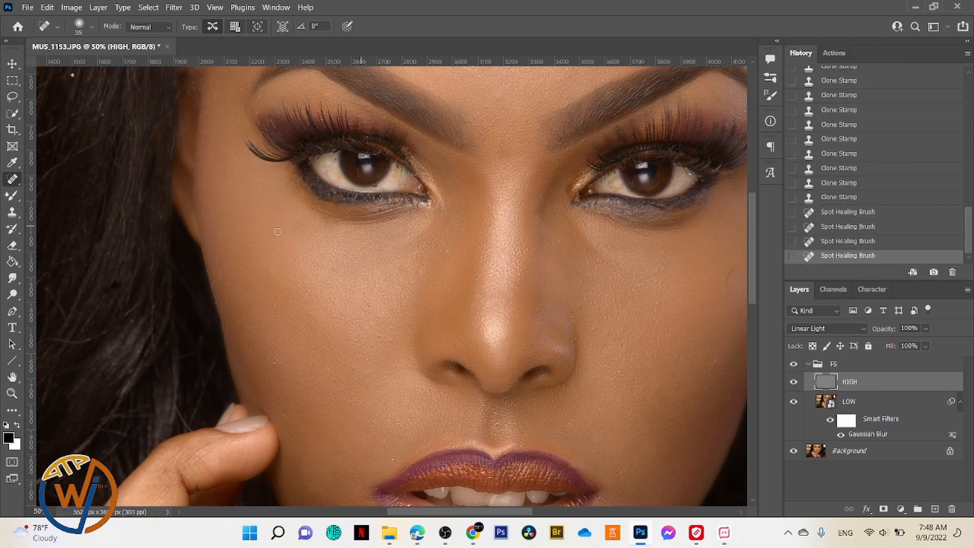
# Heal the specks under the image's left eye on the HIGH layer with a 25-pixel Healing Brush sampled from nearby skin
pyautogui.rightClick(12, 179)
pyautogui.click(51, 187)
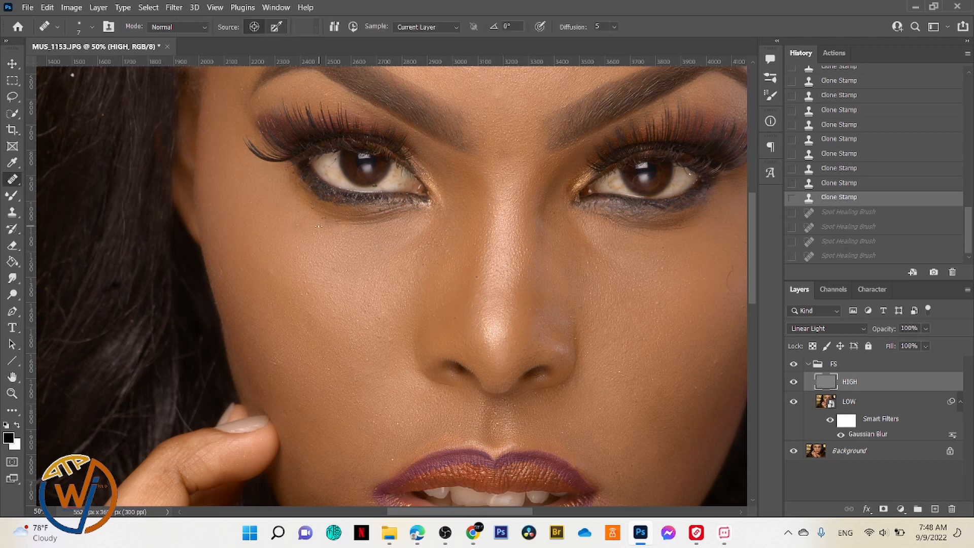
pyautogui.press(']')
pyautogui.press(']')
pyautogui.press(']')
pyautogui.press(']')
pyautogui.press(']')
pyautogui.press(']')
pyautogui.hotkey('ctrl', '+')
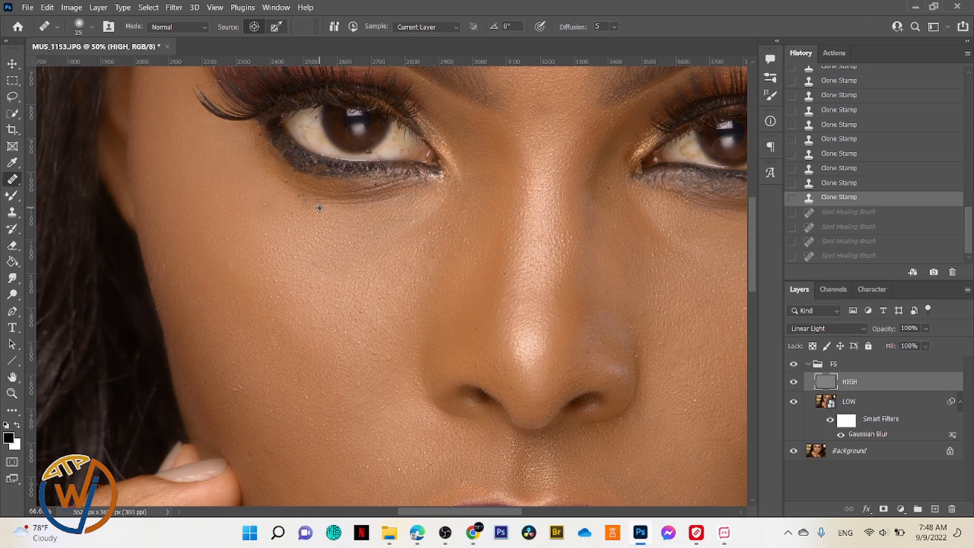
pyautogui.keyDown('alt'); pyautogui.click(319, 209); pyautogui.keyUp('alt')
pyautogui.click(230, 175)
pyautogui.click(279, 188)
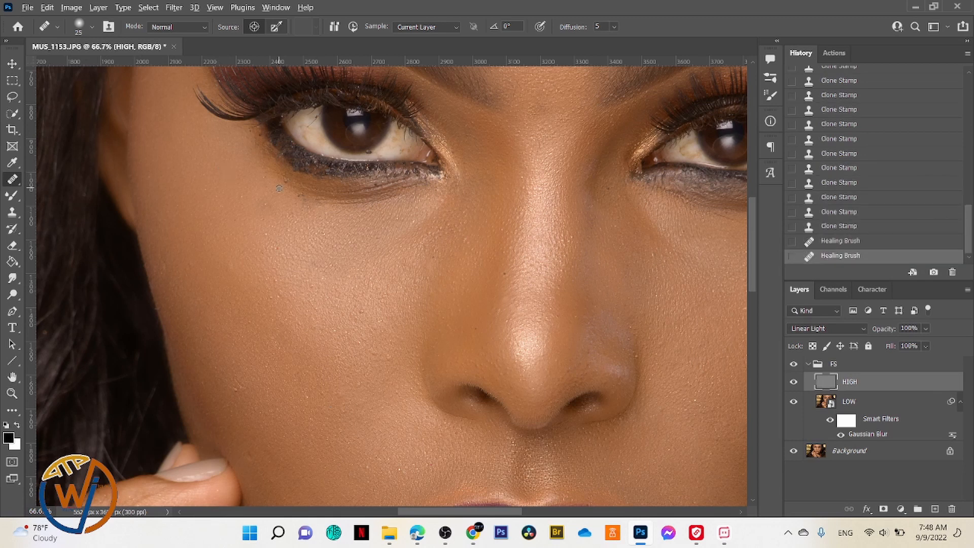
pyautogui.click(279, 189)
pyautogui.click(300, 196)
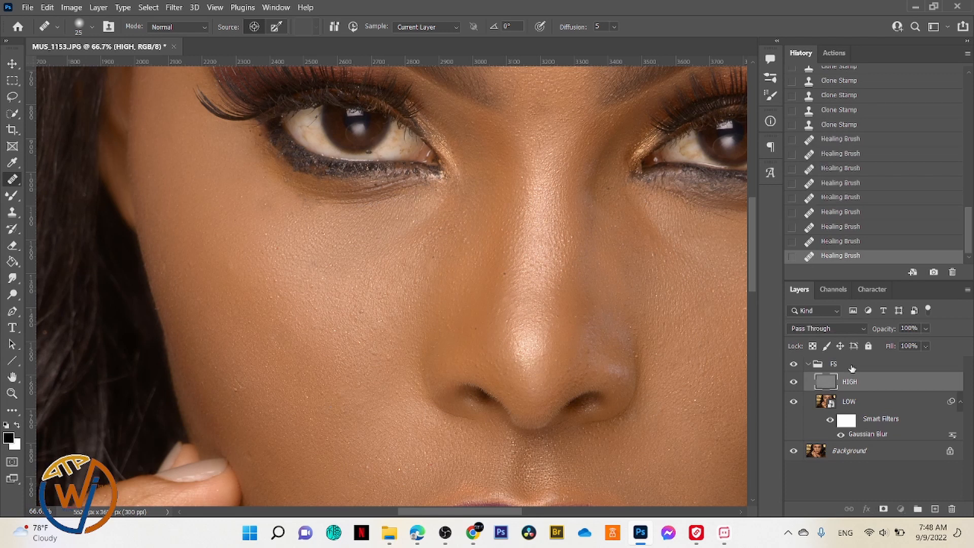
# Add a new layer above HIGH and heal the remaining specks under the eye on it, sampling All Layers
pyautogui.click(936, 509)
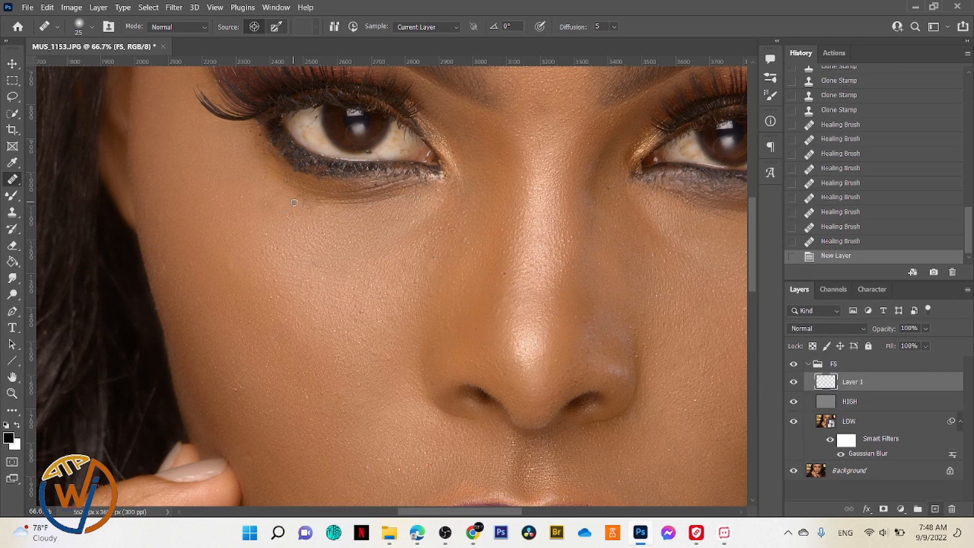
pyautogui.click(455, 27)
pyautogui.click(427, 56)
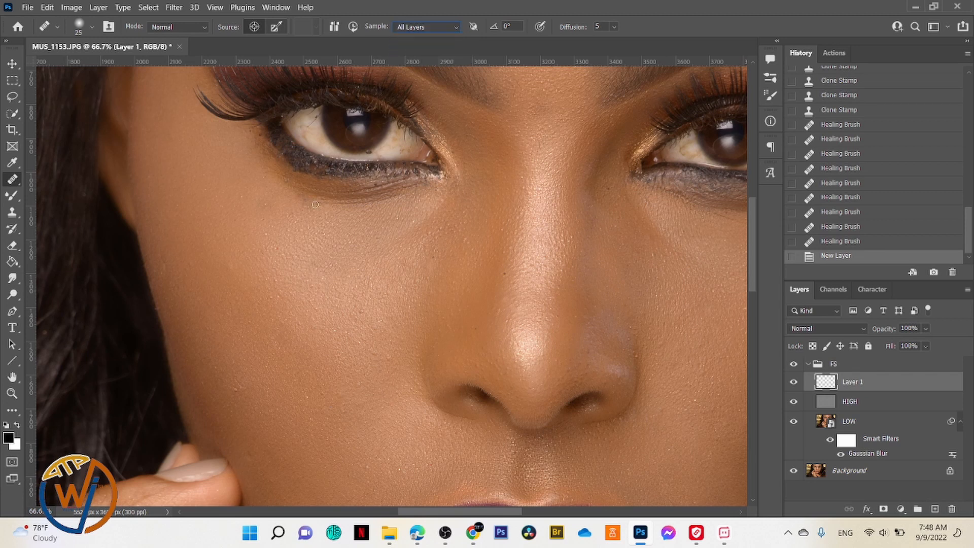
pyautogui.click(317, 202)
pyautogui.click(317, 206)
pyautogui.click(316, 222)
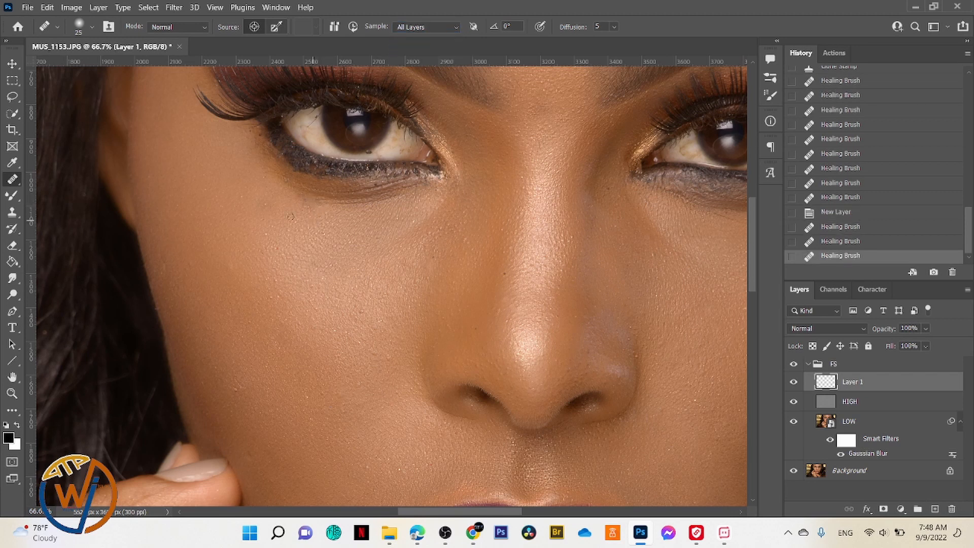
# Try to heal a speck under the eye on the new layer with the Spot Healing Brush
pyautogui.rightClick(10, 186)
pyautogui.click(71, 178)
pyautogui.click(317, 198)
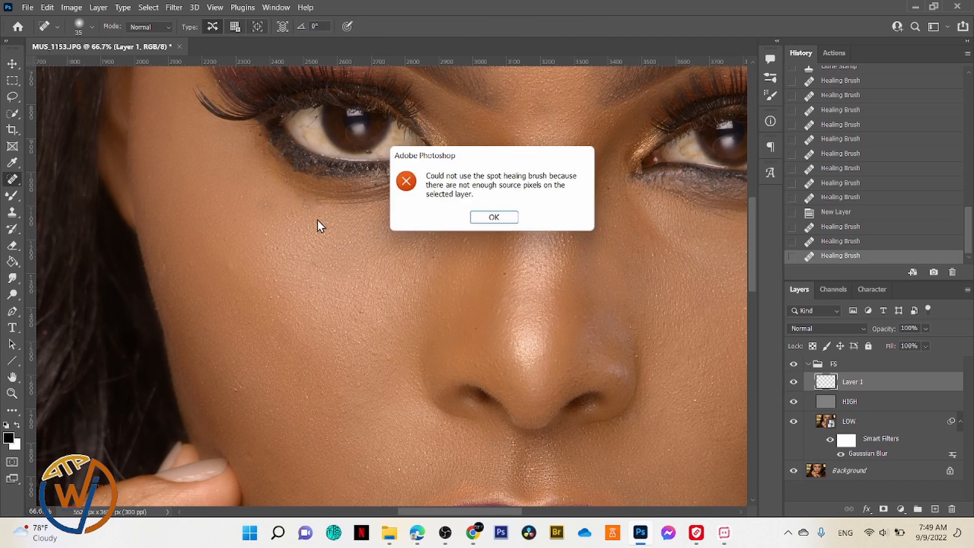
pyautogui.click(492, 219)
# Collapse the FS group and stamp all visible layers into a new layer above it
pyautogui.click(808, 364)
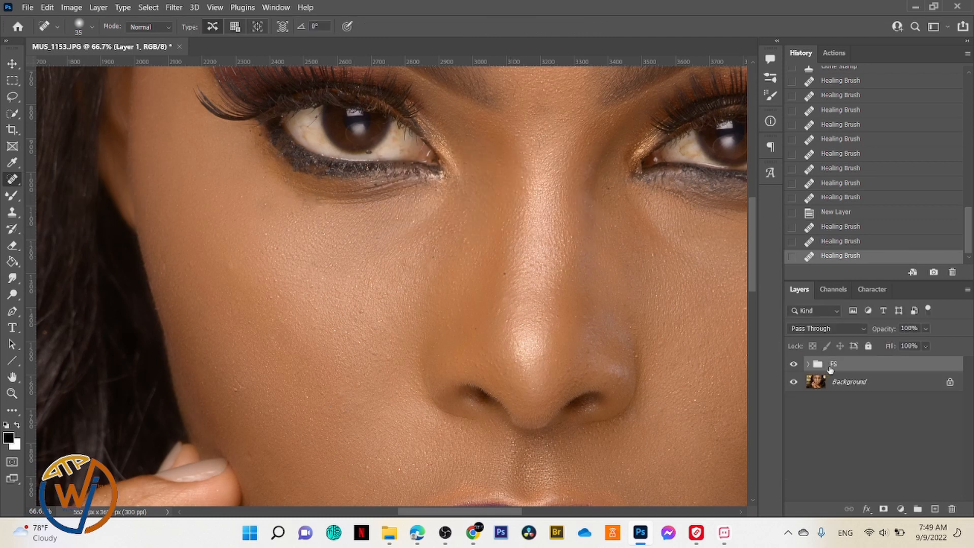
pyautogui.click(837, 369)
pyautogui.hotkey('ctrl', 'shift', 'alt', 'e')
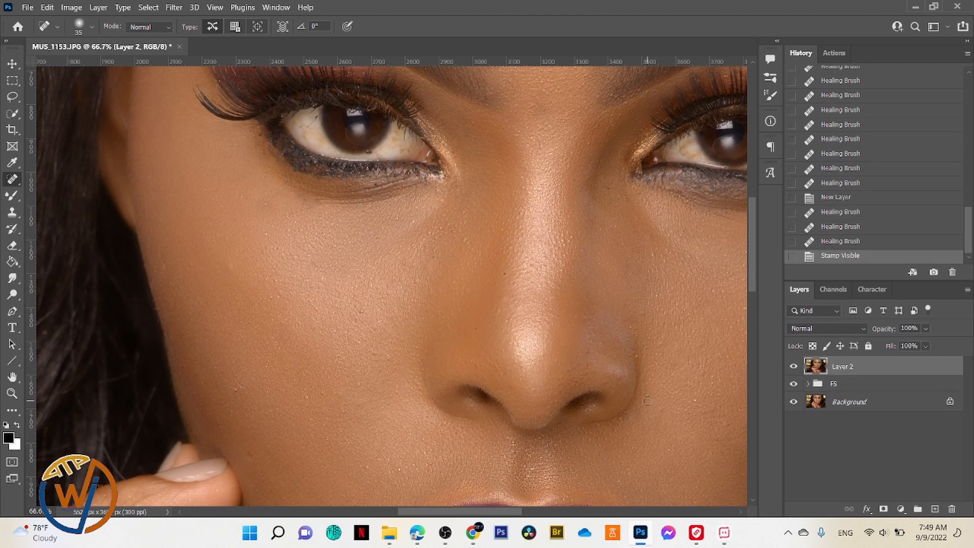
# Remove the specks beneath the image's left eye on the stamped layer with the Spot Healing Brush
pyautogui.keyDown('alt'); pyautogui.click(294, 198); pyautogui.keyUp('alt')
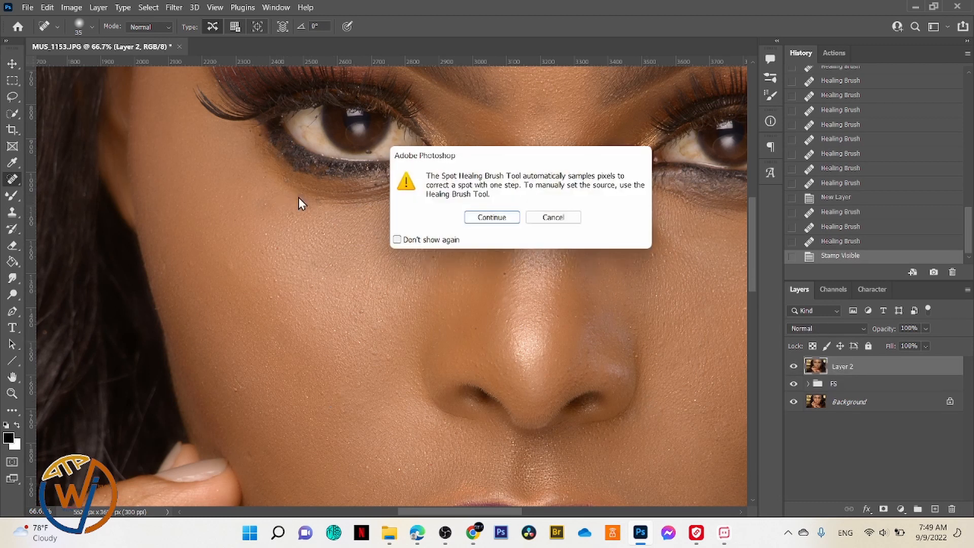
pyautogui.click(496, 219)
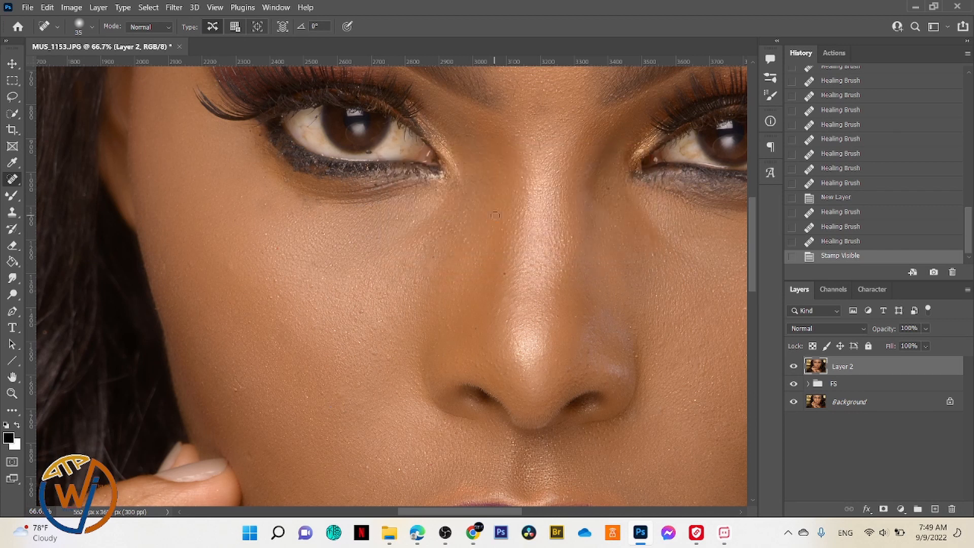
pyautogui.rightClick(18, 179)
pyautogui.click(46, 181)
pyautogui.click(307, 201)
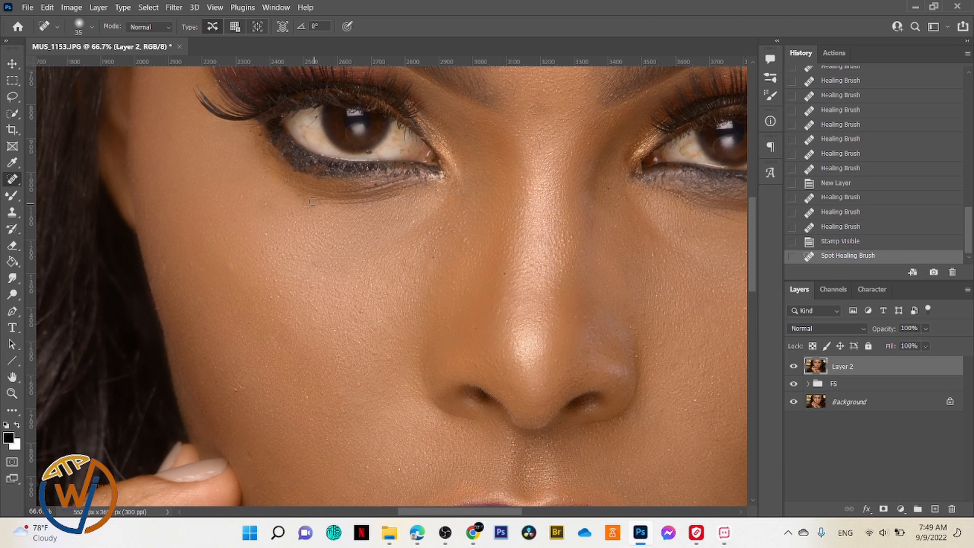
pyautogui.click(313, 201)
pyautogui.click(316, 202)
pyautogui.click(318, 203)
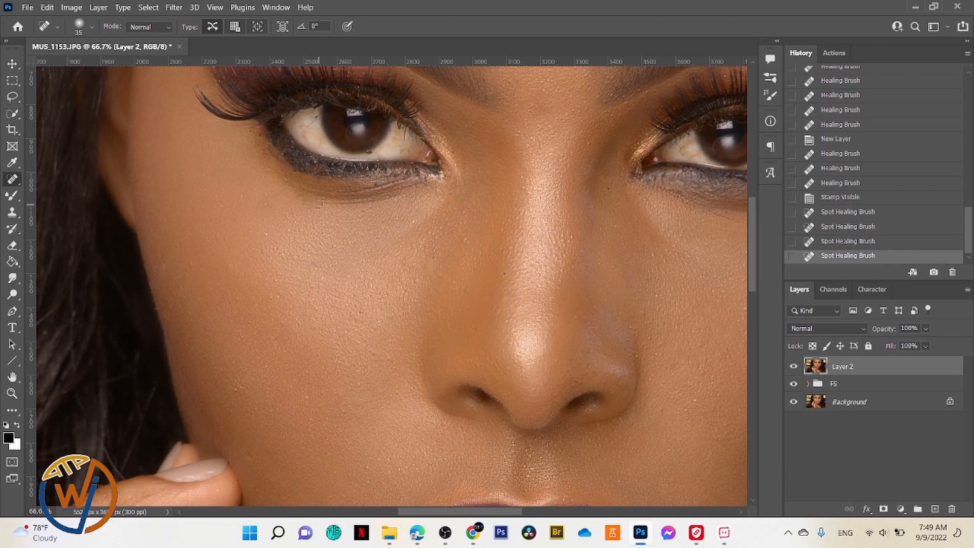
pyautogui.click(282, 183)
pyautogui.click(291, 210)
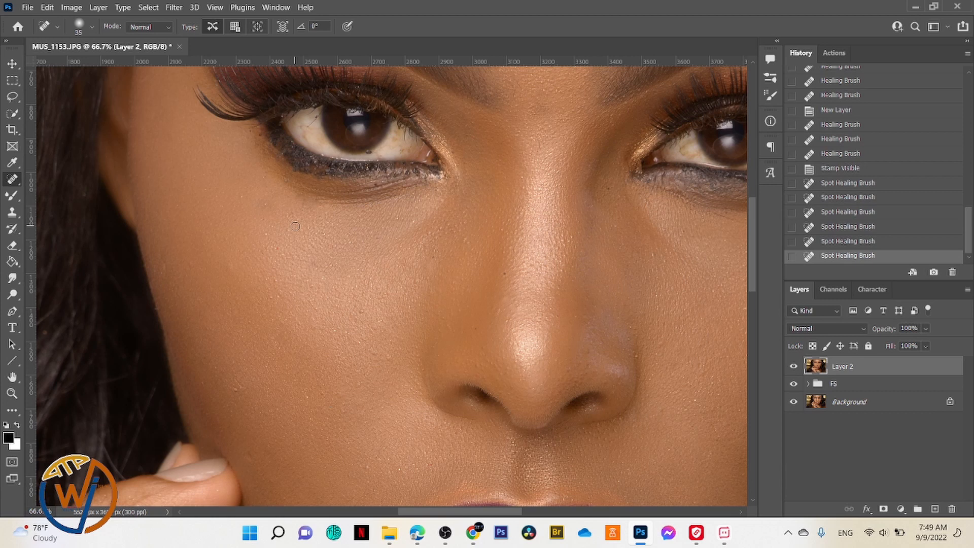
# Touch up the under-eye skin with the Healing Brush, and patch the speckled area with nearby clean skin using the Patch tool
pyautogui.rightClick(12, 178)
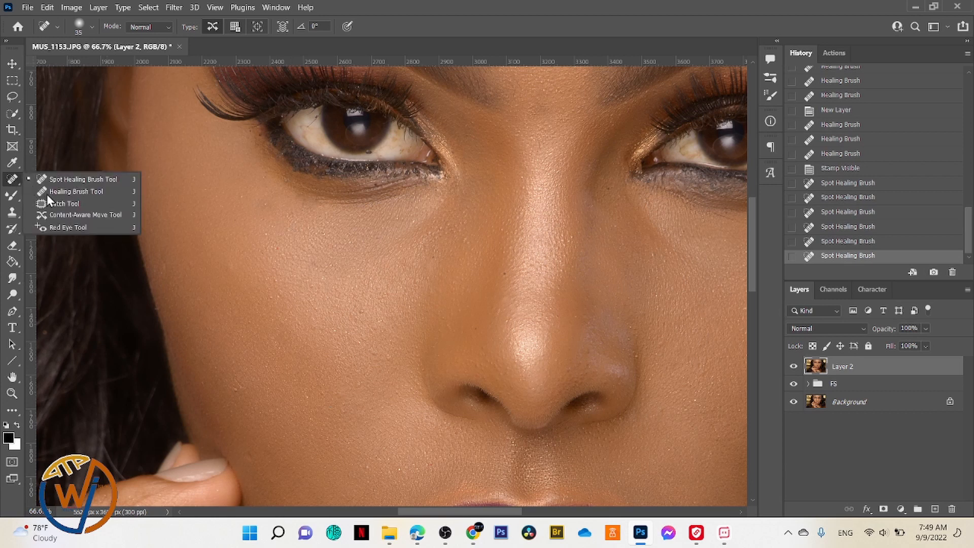
pyautogui.click(47, 194)
pyautogui.rightClick(13, 179)
pyautogui.click(48, 204)
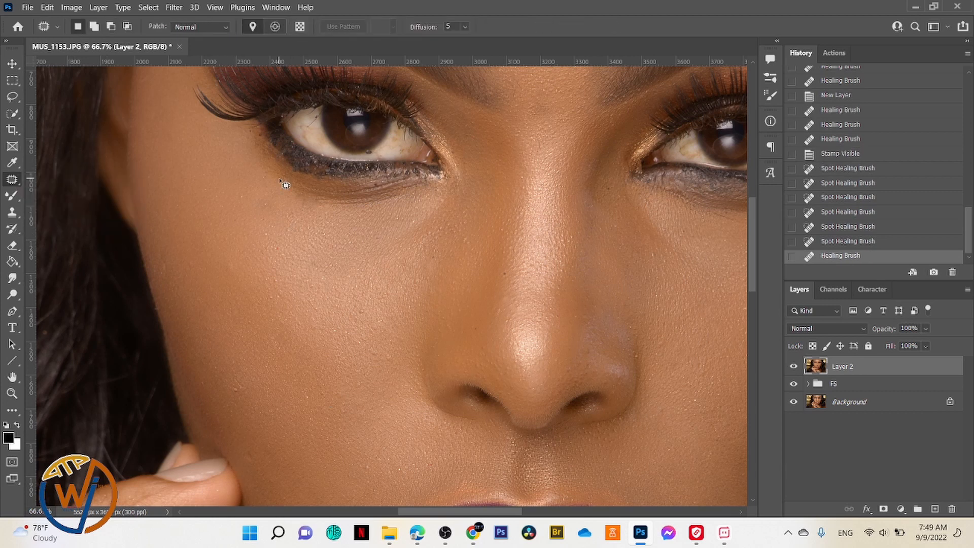
pyautogui.moveTo(280, 179)
pyautogui.mouseDown()
pyautogui.moveTo(292, 180)
pyautogui.moveTo(271, 189)
pyautogui.moveTo(320, 200)
pyautogui.mouseUp()
pyautogui.moveTo(305, 204); pyautogui.dragTo(277, 191)
pyautogui.hotkey('ctrl', 'd')
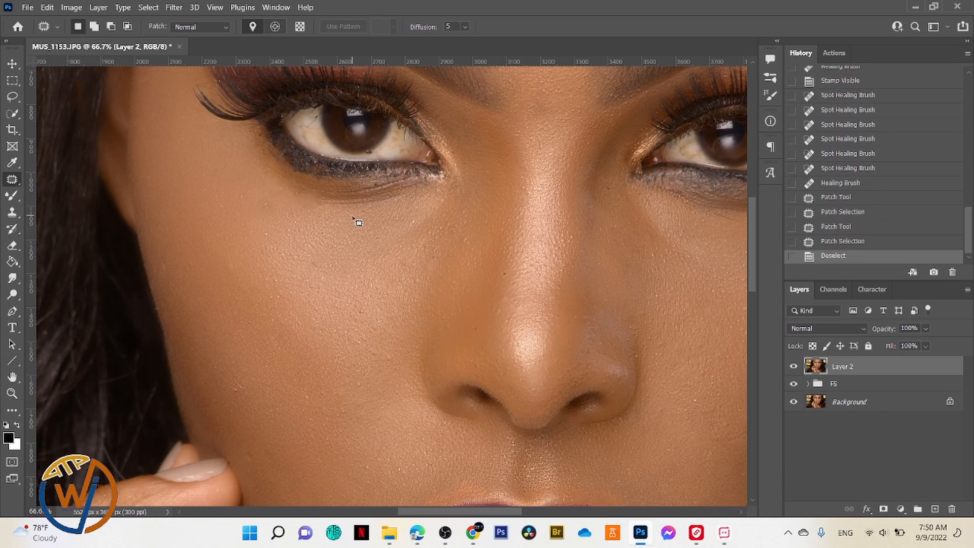
# Undo the last patch below the eye, clear the selection and switch to the Clone Stamp tool
pyautogui.hotkey('ctrl', 'z')
pyautogui.hotkey('ctrl', 'shift', 'z')
pyautogui.hotkey('ctrl', 'z')
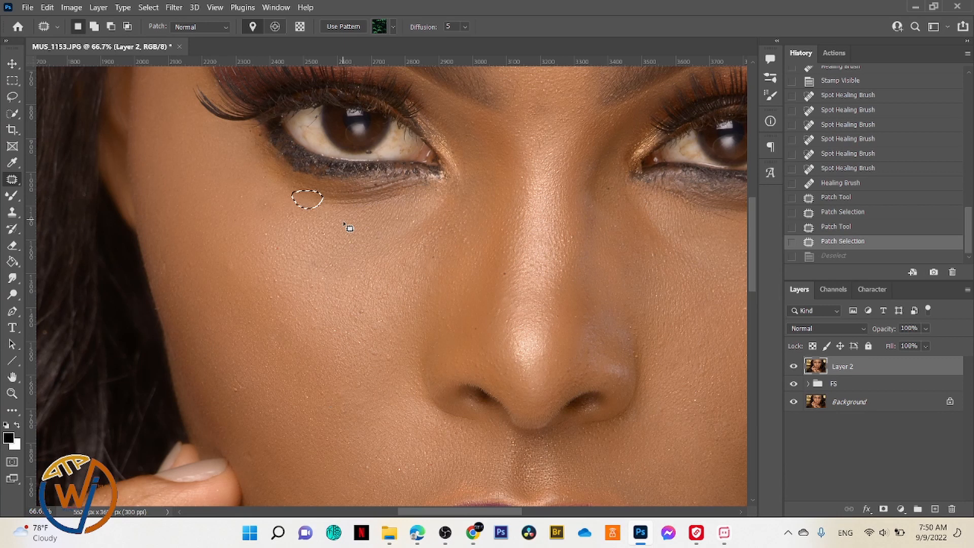
pyautogui.hotkey('ctrl', 'shift', 'z')
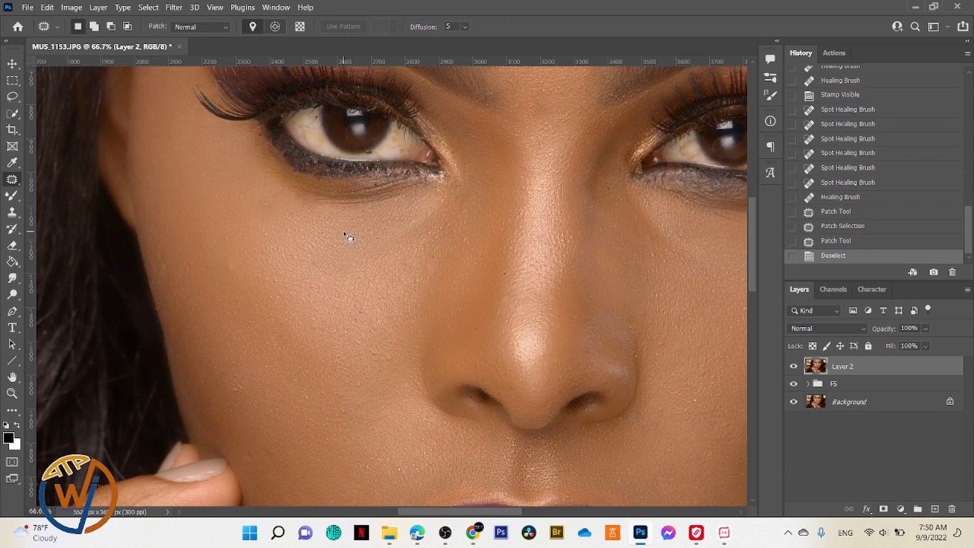
pyautogui.press('s')
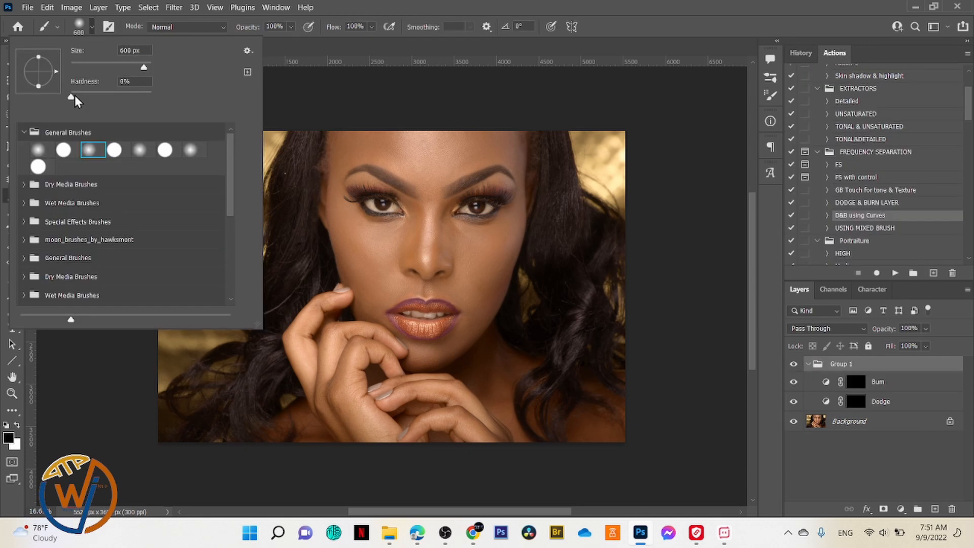
# Raise the hardness of the 600-pixel round brush for painting on the Burn and Dodge masks
pyautogui.moveTo(75, 95); pyautogui.dragTo(143, 97)
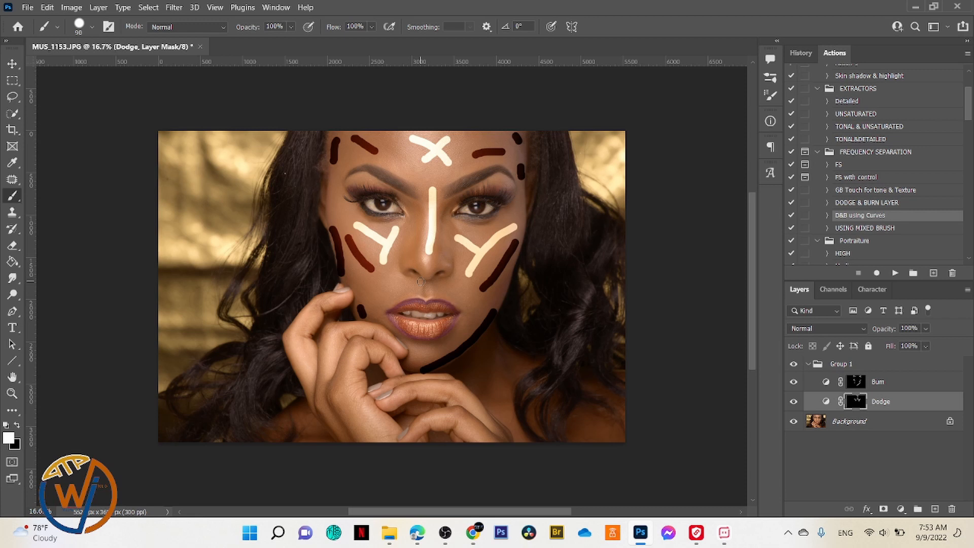
# Display the document's history states after painting the Burn and Dodge masks
pyautogui.click(800, 52)
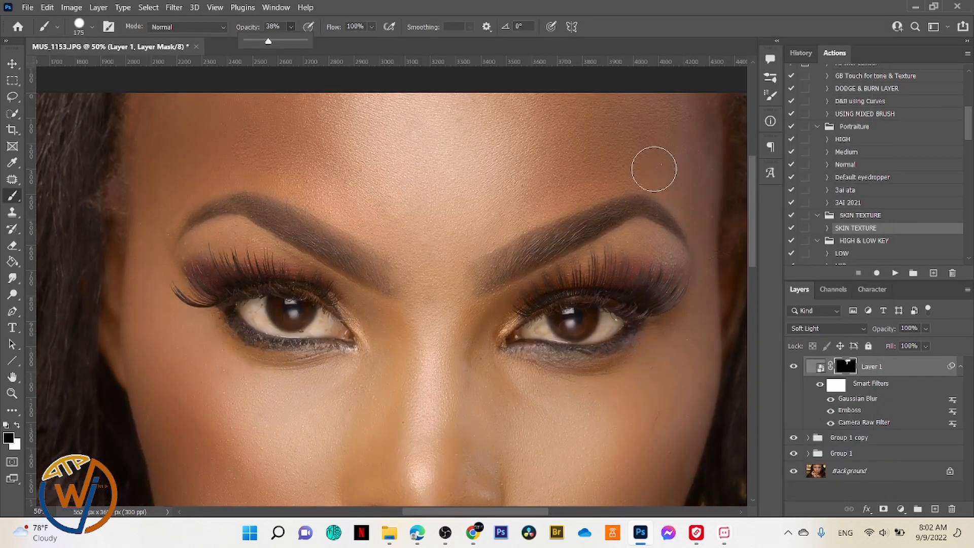
# Swap the colors so that white is the foreground for painting on Layer 1's skin-texture mask
pyautogui.press('x')
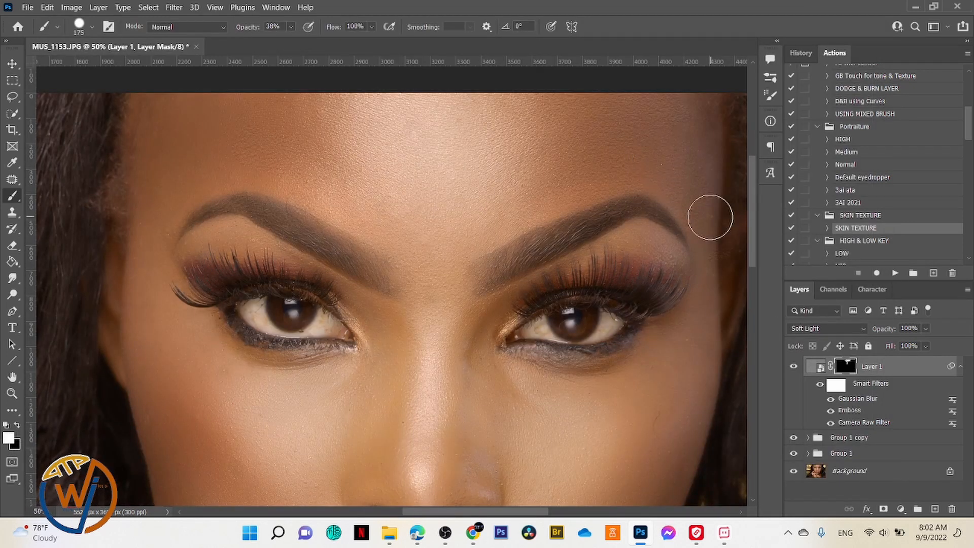